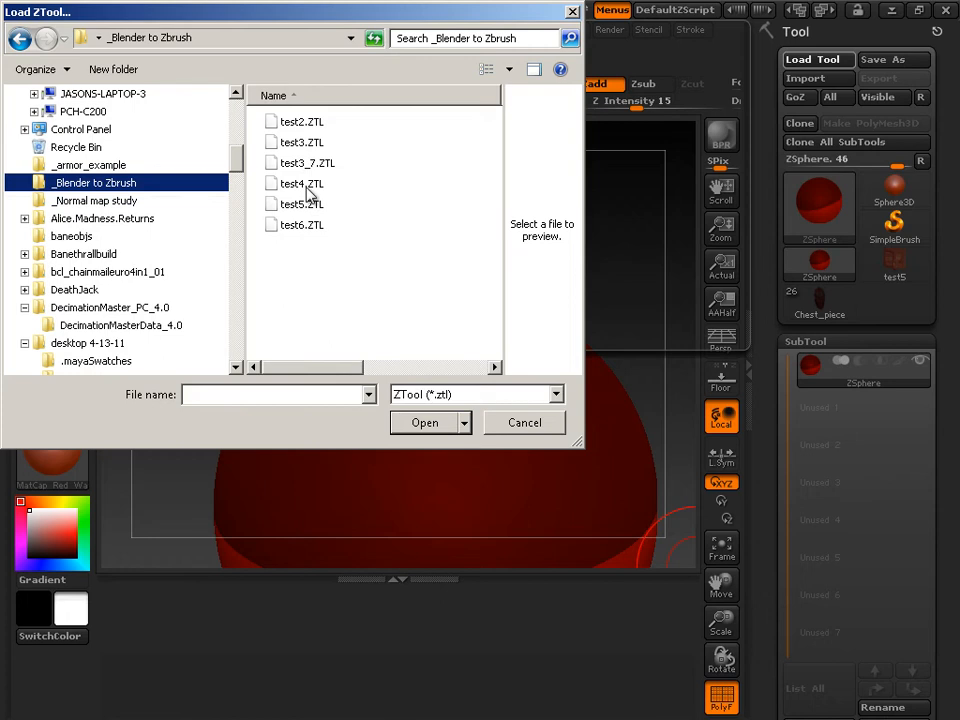
# Load the test5.ZTL tool, frame the whole model in the view and turn off the polyframe display.
pyautogui.click(309, 189)
pyautogui.click(307, 206)
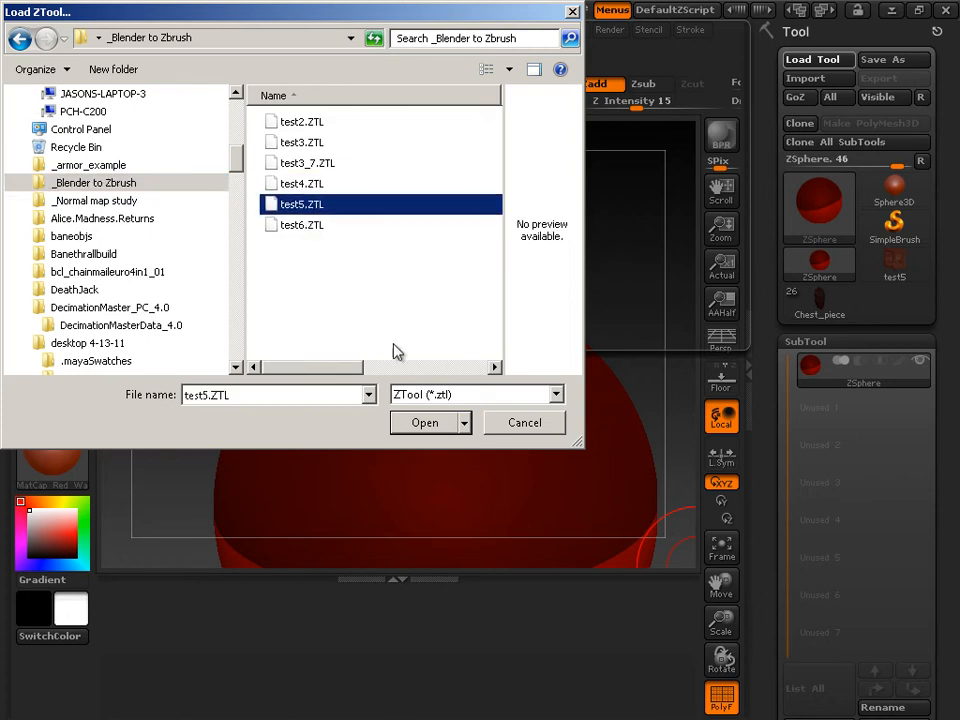
pyautogui.click(441, 429)
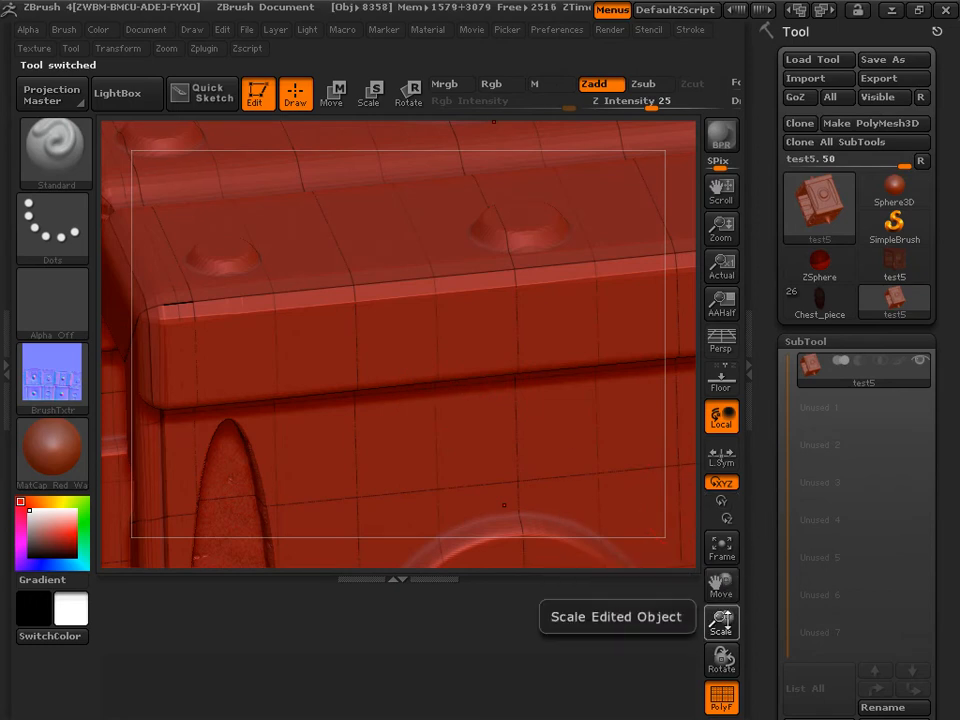
pyautogui.press('f')
pyautogui.moveTo(624, 433); pyautogui.dragTo(568, 401)
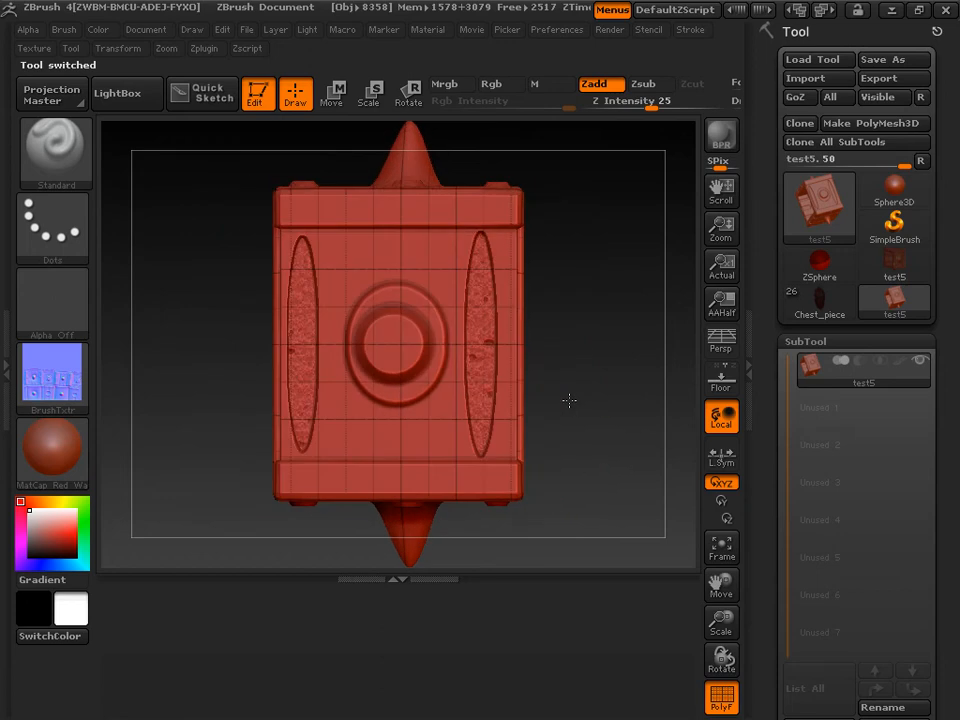
pyautogui.click(723, 701)
# Examine the spiked box model from the open front, the sides and above, including its hollow interior.
pyautogui.keyDown('shift'); pyautogui.moveTo(631, 487); pyautogui.dragTo(536, 483); pyautogui.keyUp('shift')
pyautogui.moveTo(613, 473); pyautogui.dragTo(539, 474)
pyautogui.moveTo(627, 482); pyautogui.dragTo(541, 483)
pyautogui.moveTo(626, 494)
pyautogui.mouseDown()
pyautogui.moveTo(626, 426)
pyautogui.moveTo(620, 460)
pyautogui.moveTo(634, 491)
pyautogui.moveTo(606, 490)
pyautogui.mouseUp()
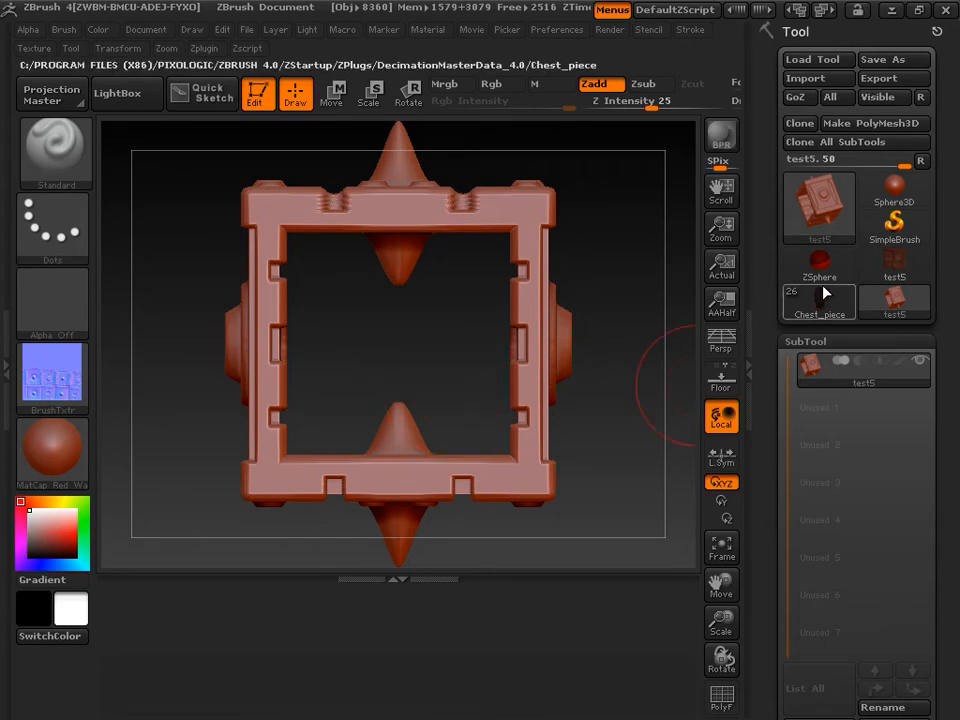
pyautogui.moveTo(615, 285); pyautogui.dragTo(538, 278)
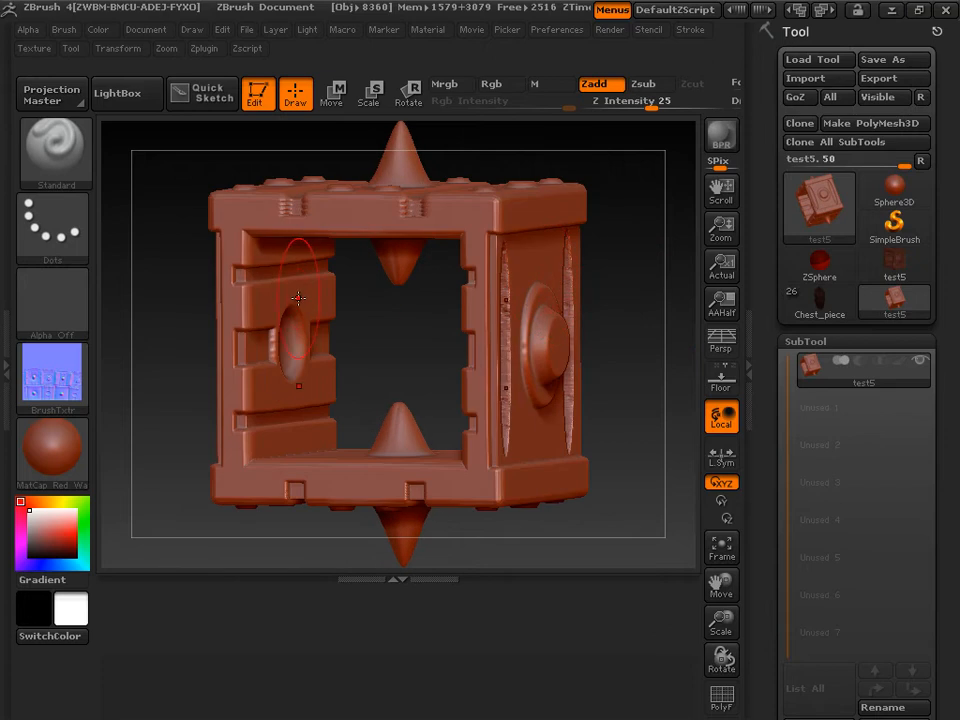
pyautogui.moveTo(352, 316); pyautogui.dragTo(388, 319)
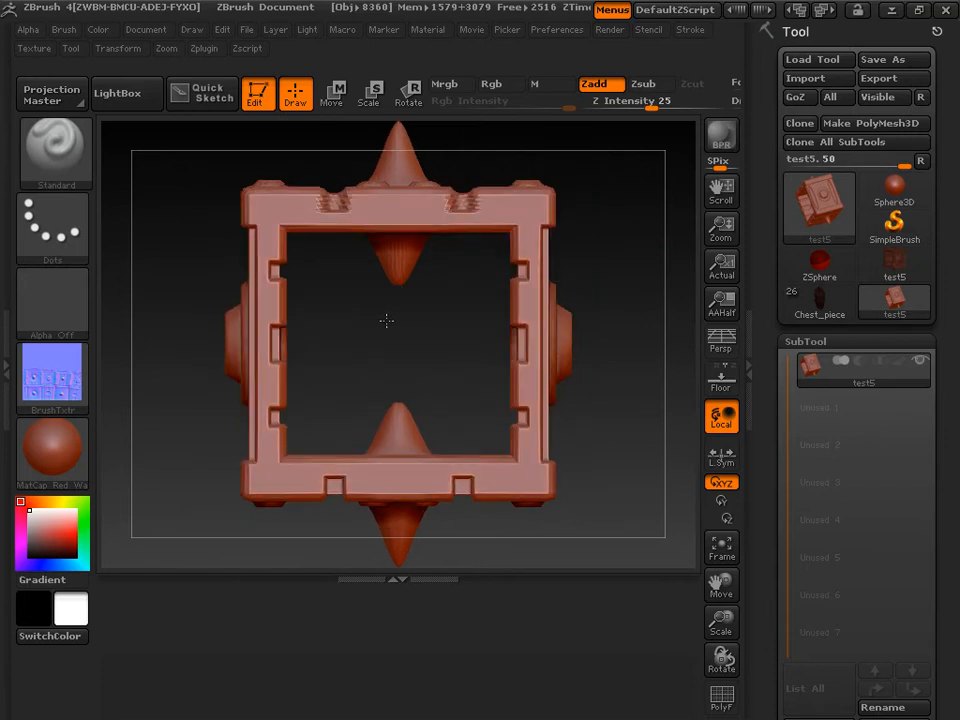
pyautogui.moveTo(630, 371); pyautogui.dragTo(608, 402)
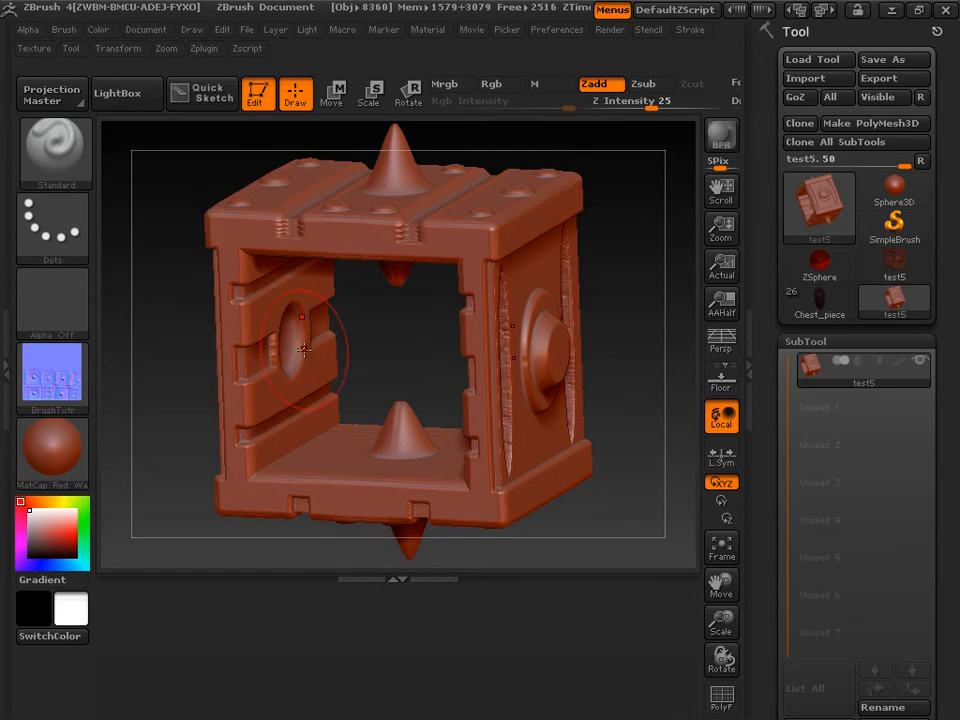
pyautogui.moveTo(369, 345); pyautogui.dragTo(389, 338)
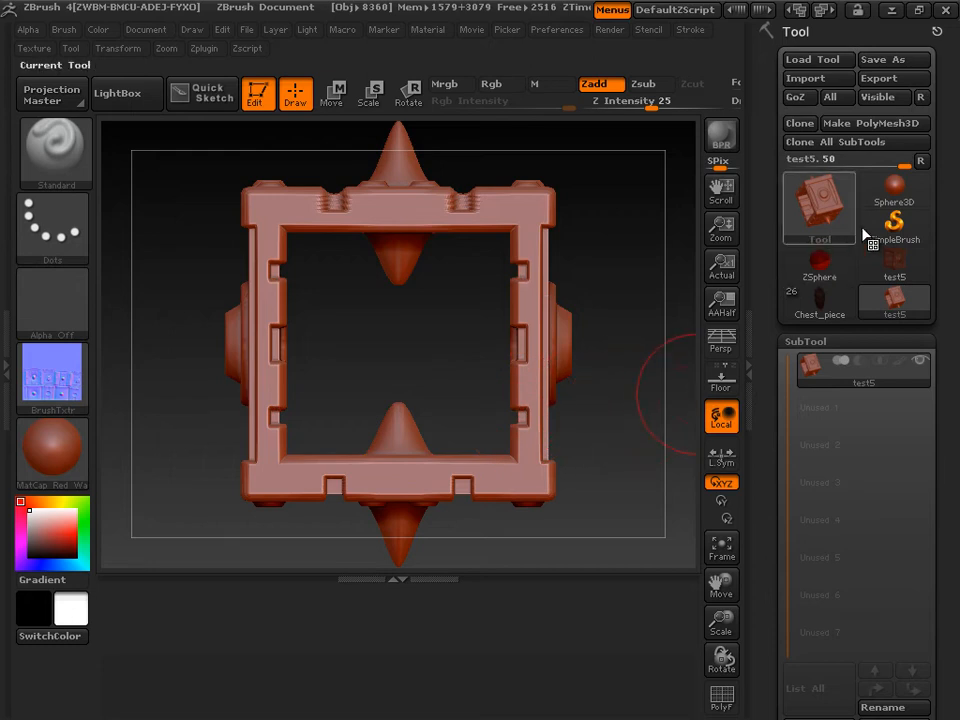
# Switch the active tool to the ZSphere and load test4.ZTL, turning the gauntlet to its side.
pyautogui.click(835, 265)
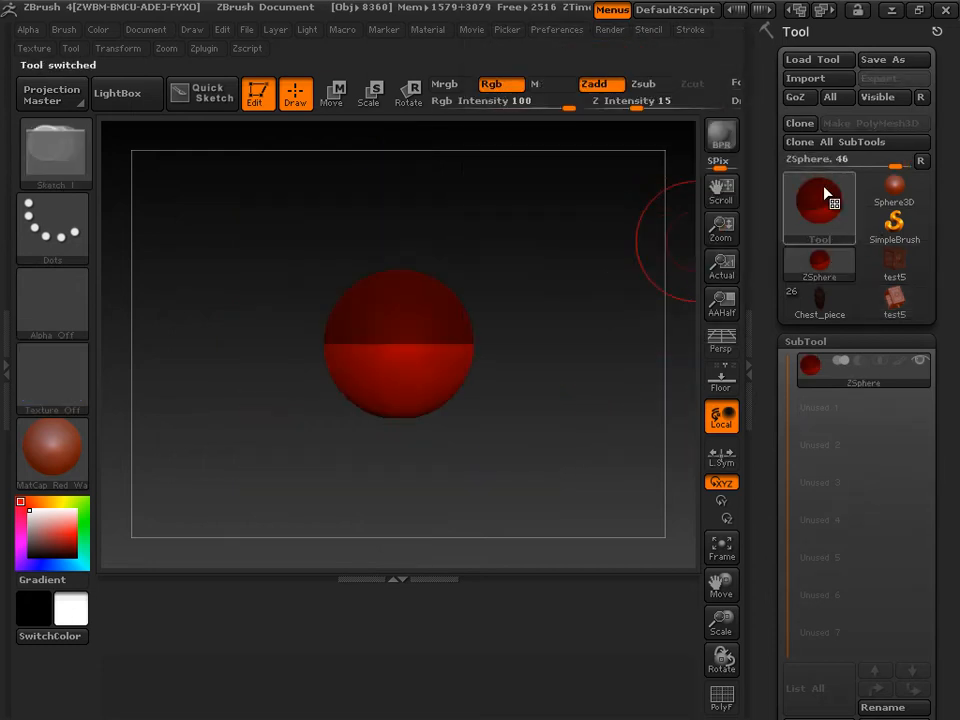
pyautogui.click(808, 60)
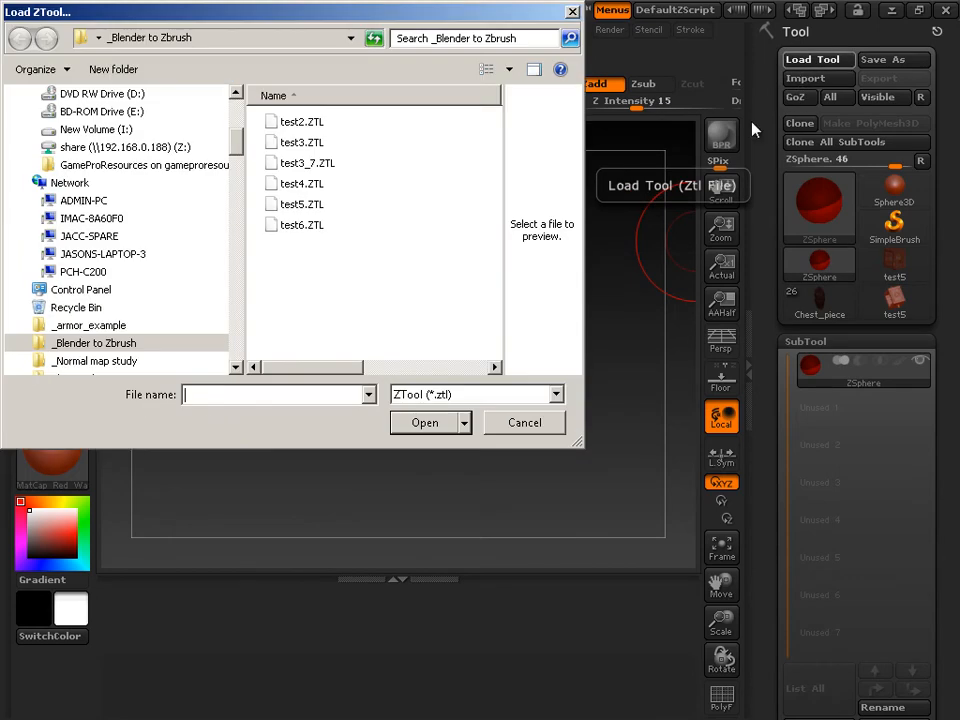
pyautogui.click(297, 186)
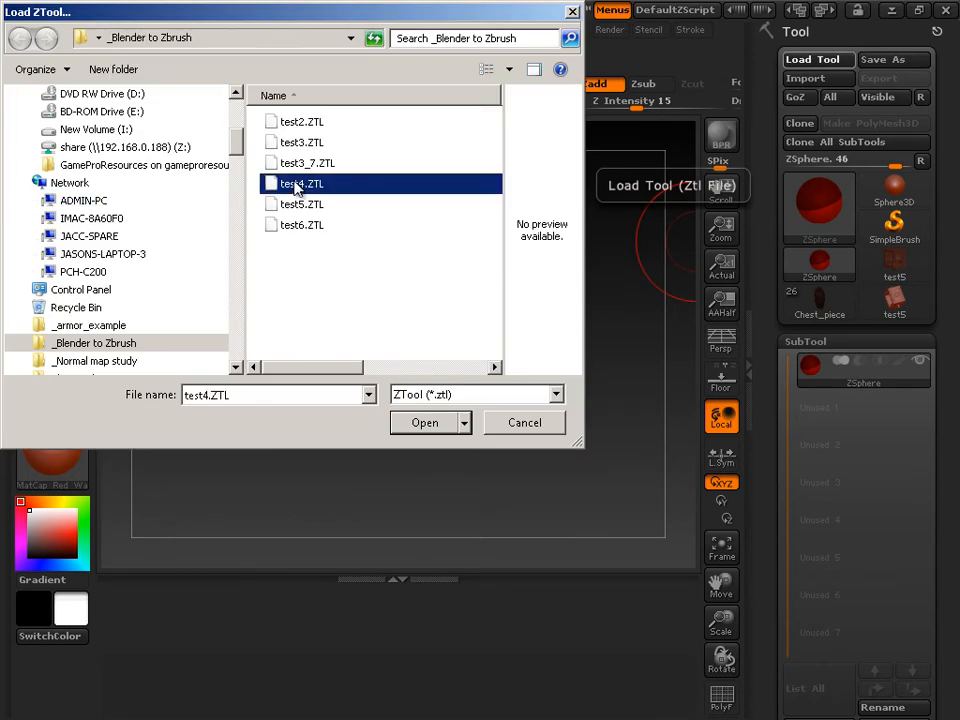
pyautogui.click(424, 423)
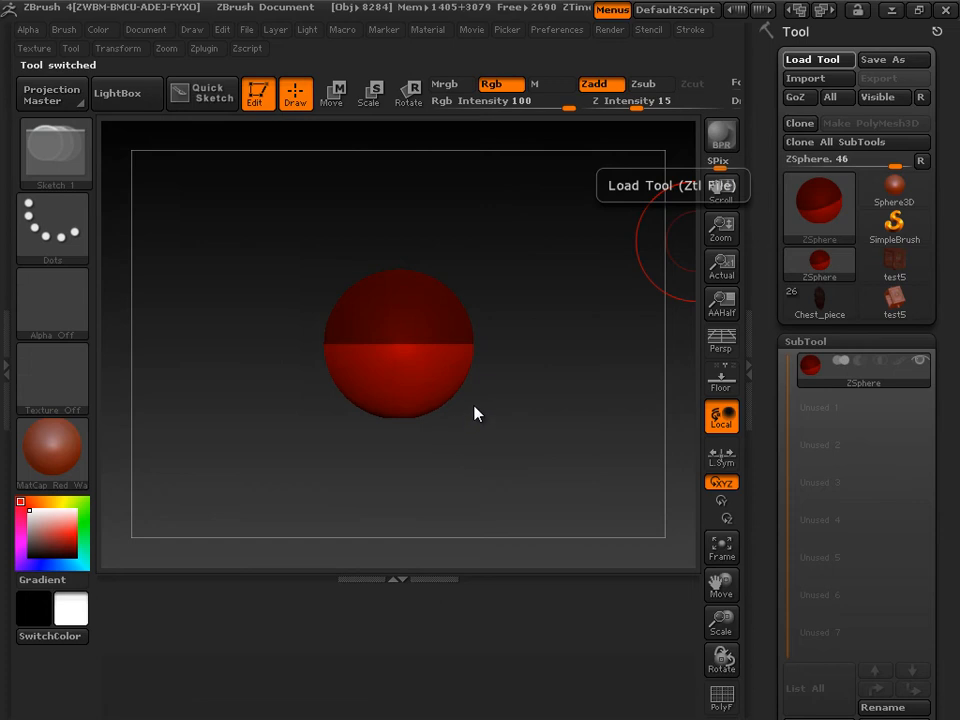
pyautogui.moveTo(538, 418)
pyautogui.mouseDown()
pyautogui.moveTo(420, 425)
pyautogui.moveTo(504, 443)
pyautogui.mouseUp()
pyautogui.moveTo(667, 476)
pyautogui.mouseDown()
pyautogui.moveTo(563, 484)
pyautogui.moveTo(598, 454)
pyautogui.mouseUp()
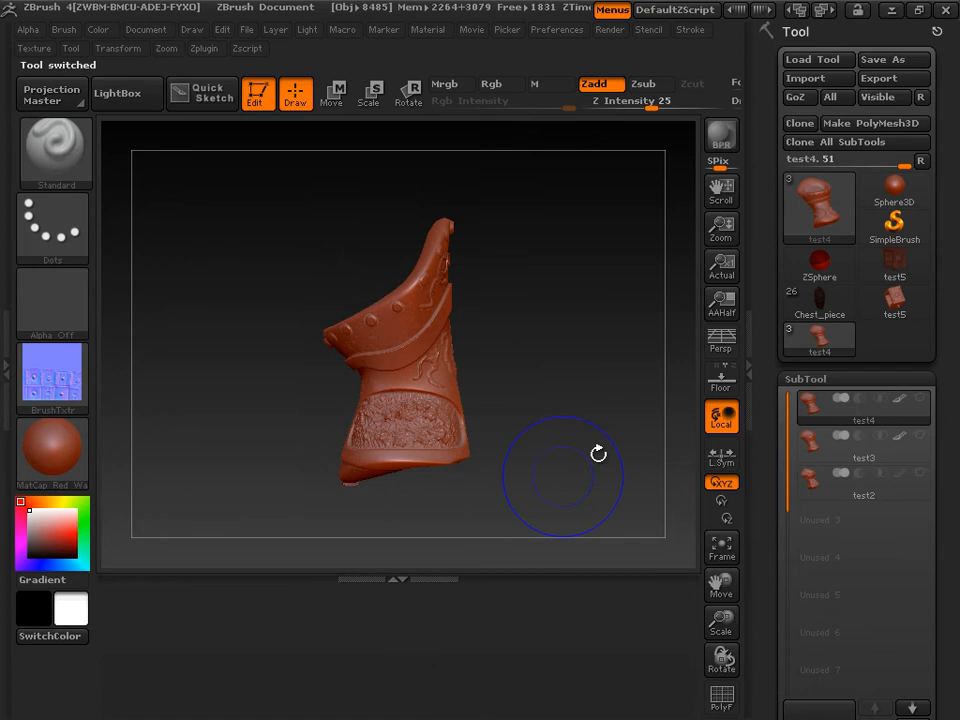
# Switch the active tool back to the ZSphere and load test6.ZTL, showing the sculpted panel face-on and close up.
pyautogui.click(830, 270)
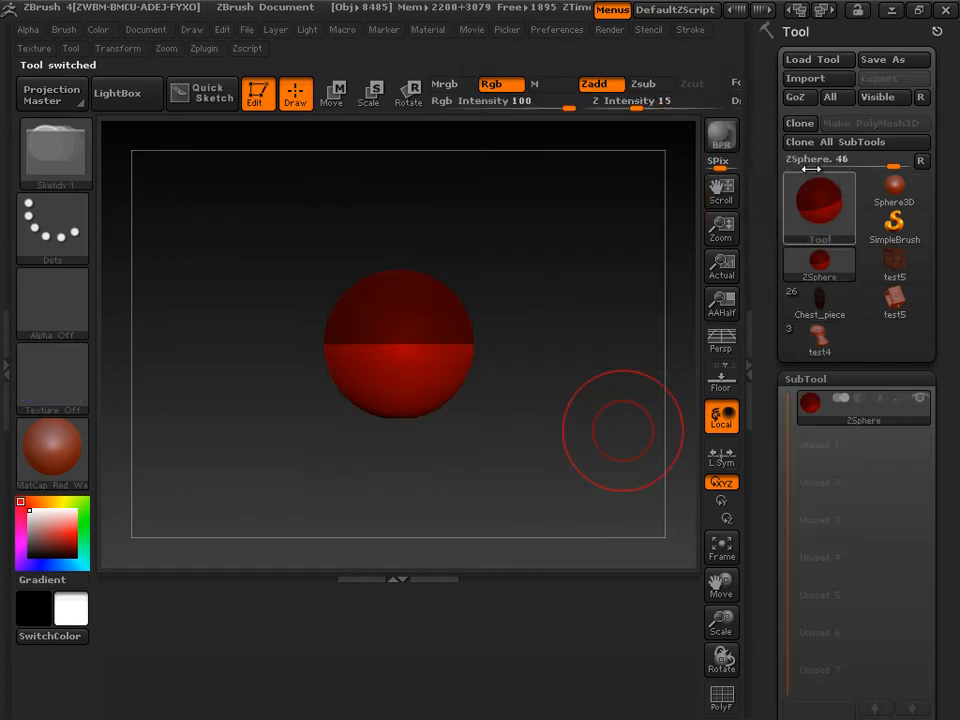
pyautogui.click(799, 89)
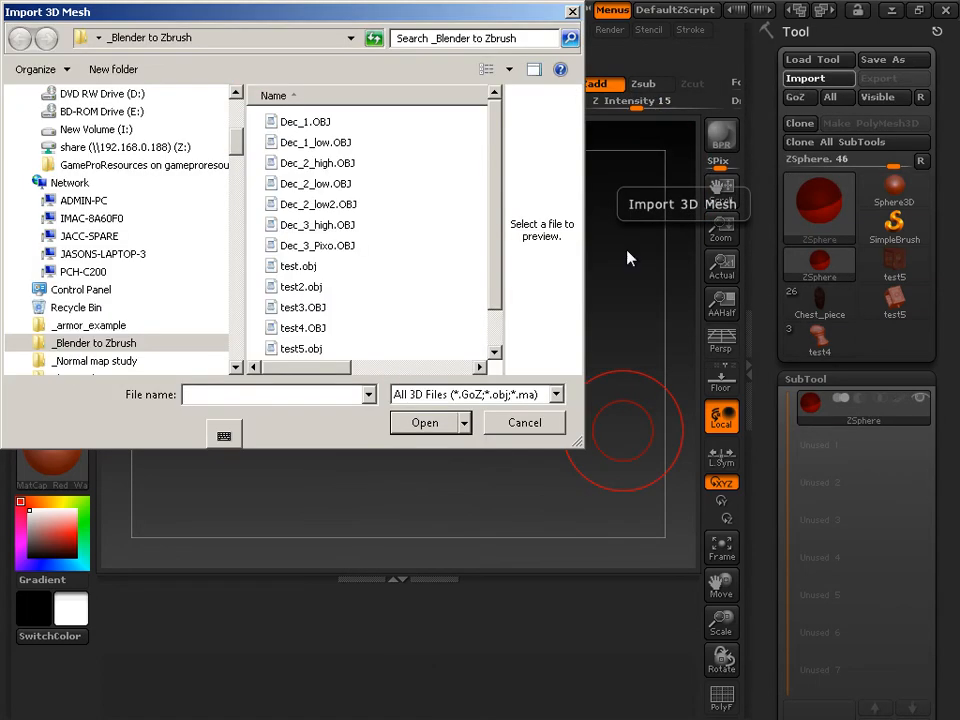
pyautogui.click(505, 430)
pyautogui.click(800, 61)
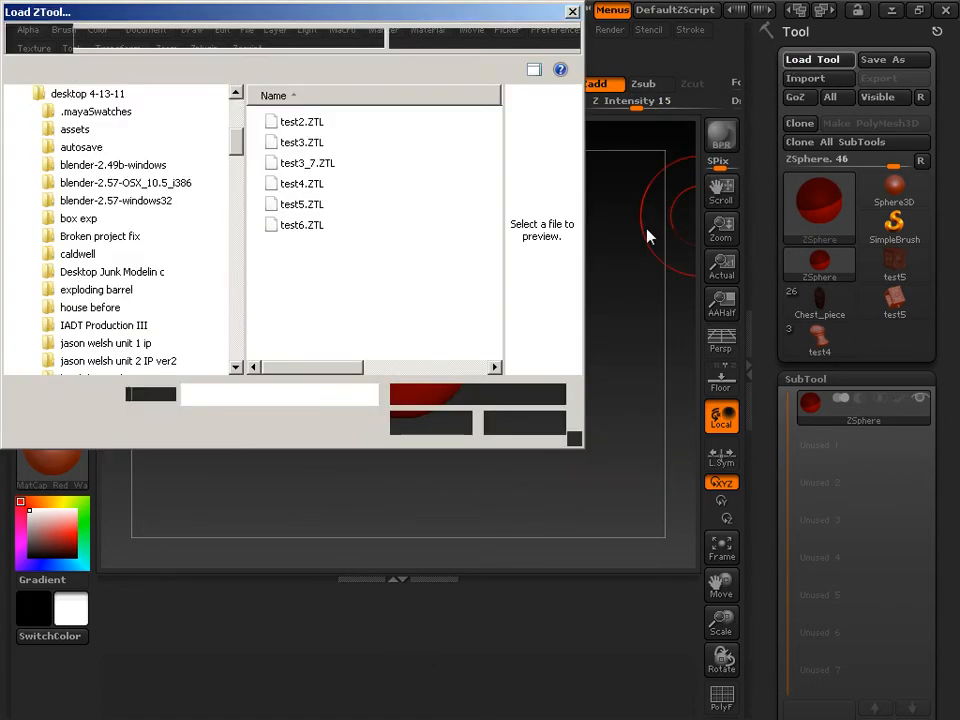
pyautogui.click(302, 226)
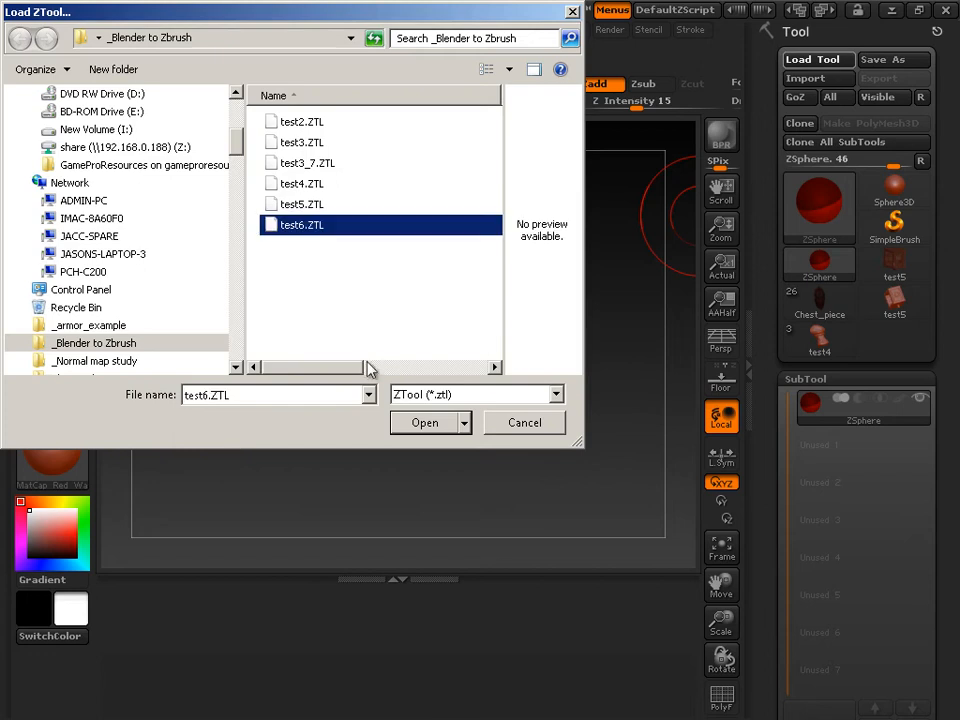
pyautogui.click(424, 425)
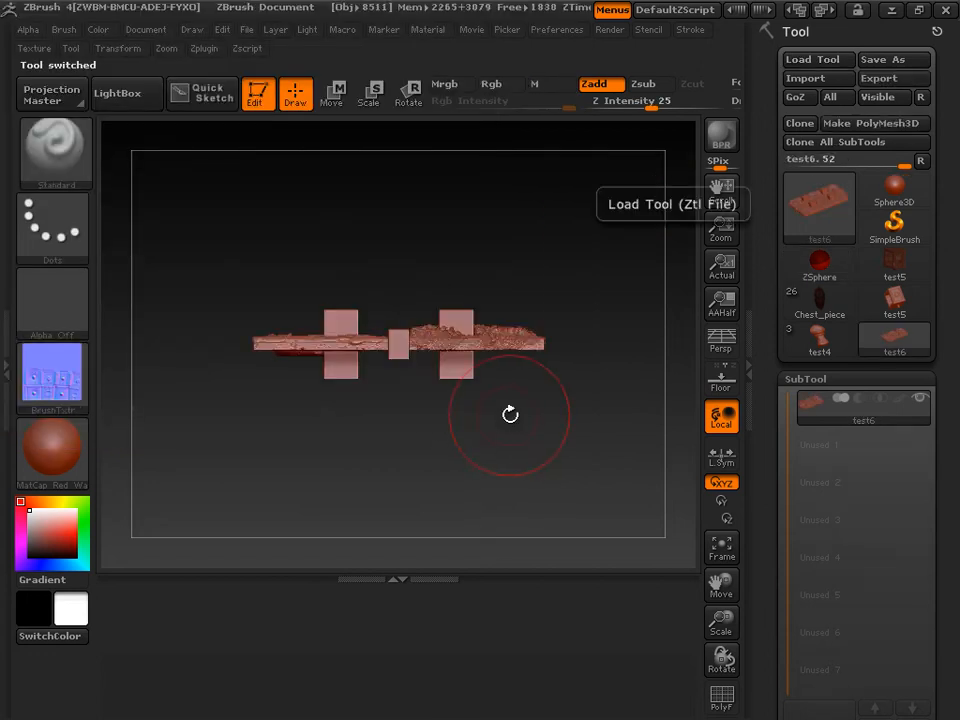
pyautogui.moveTo(561, 466)
pyautogui.mouseDown()
pyautogui.moveTo(529, 519)
pyautogui.moveTo(522, 460)
pyautogui.moveTo(508, 514)
pyautogui.moveTo(481, 553)
pyautogui.moveTo(556, 509)
pyautogui.mouseUp()
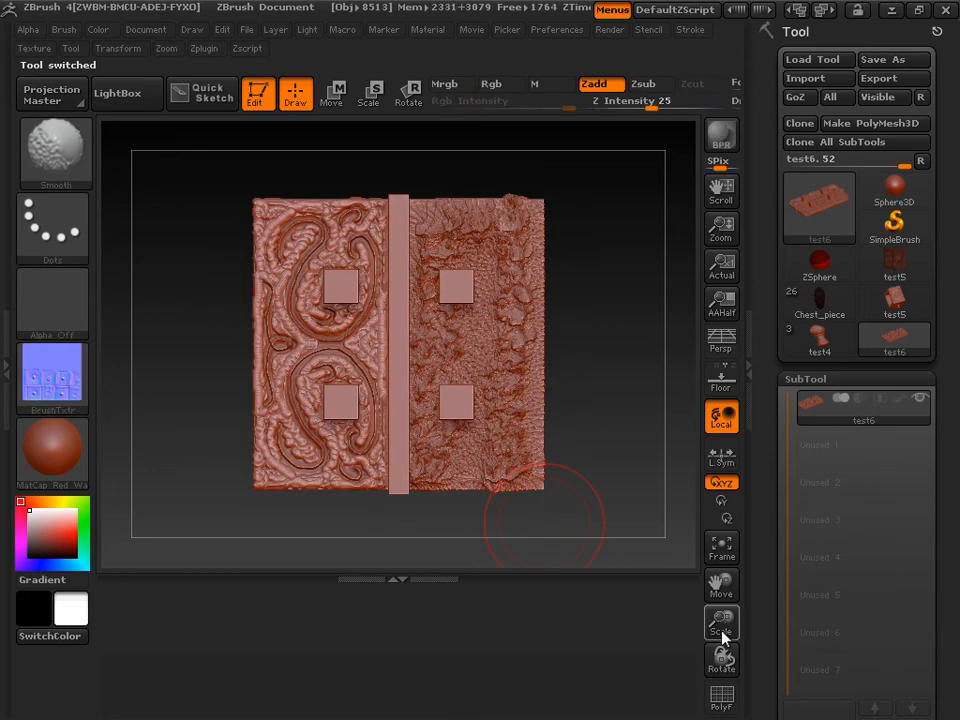
pyautogui.moveTo(722, 619); pyautogui.dragTo(733, 707)
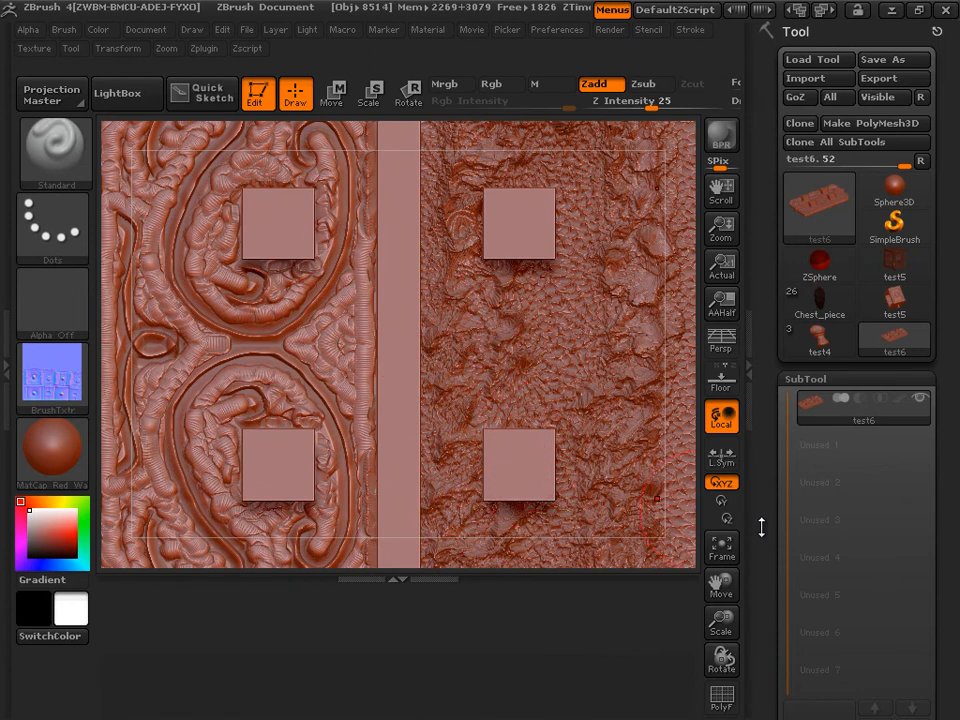
# Compare the panel's base mesh at subdivision level 1 with the sculpted detail at level 8, ending at level 8.
pyautogui.scroll(-10, 770, 380)
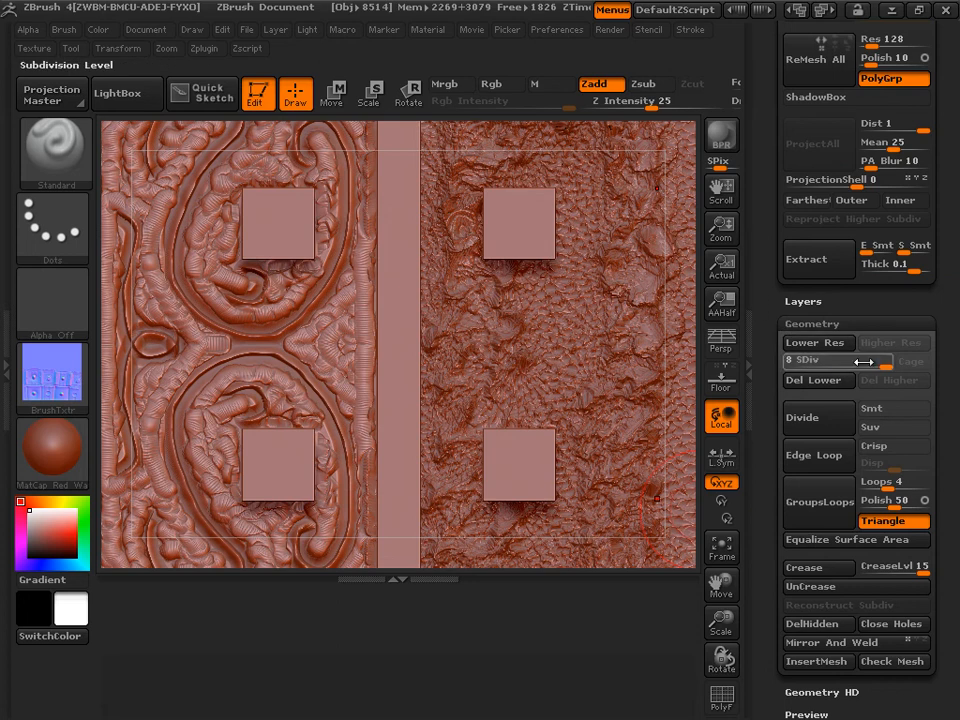
pyautogui.moveTo(863, 362); pyautogui.dragTo(754, 351)
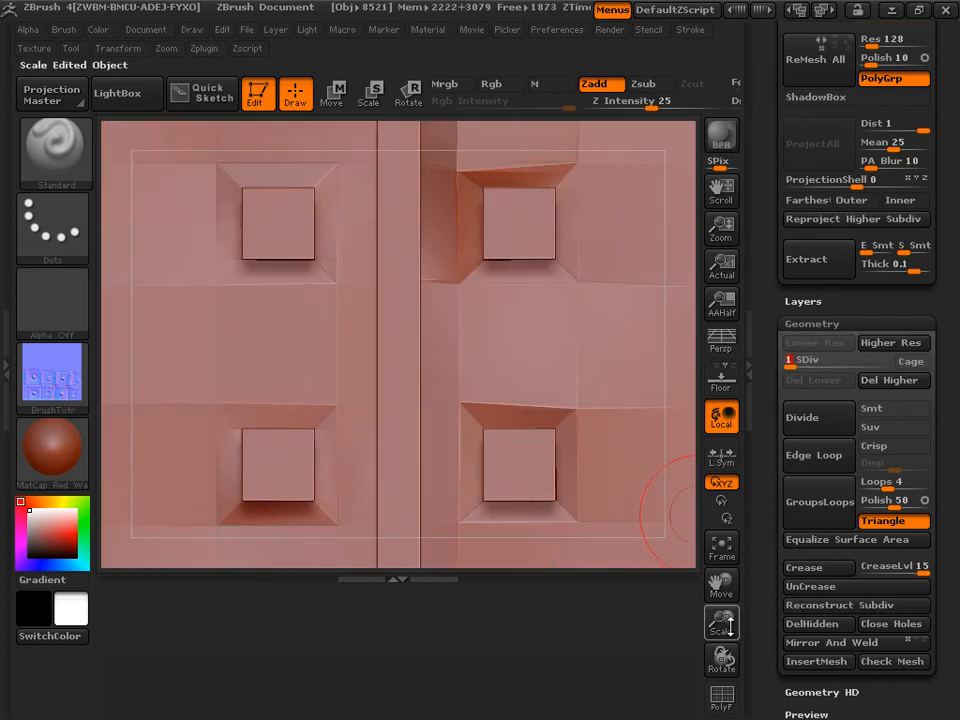
pyautogui.moveTo(726, 625); pyautogui.dragTo(726, 665)
pyautogui.moveTo(600, 523); pyautogui.dragTo(590, 434)
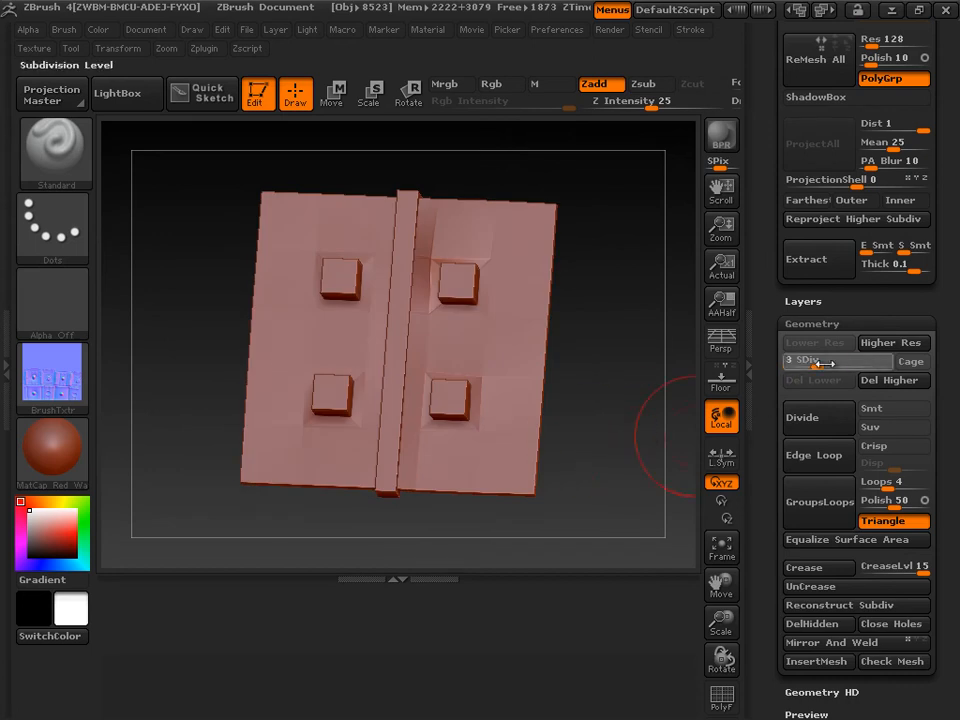
pyautogui.click(881, 367)
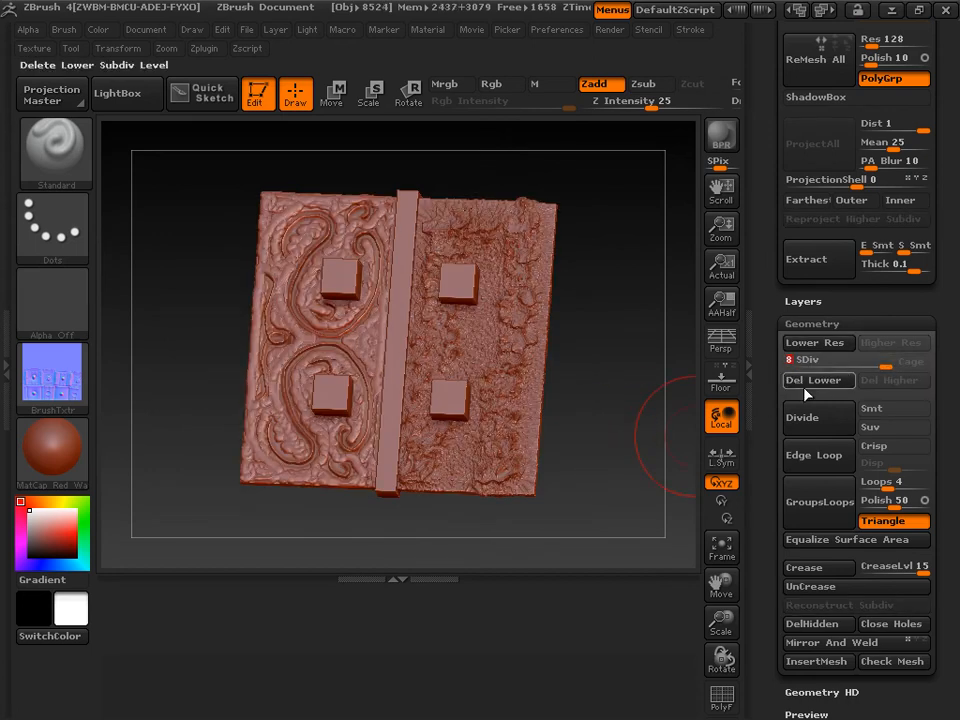
pyautogui.moveTo(857, 360); pyautogui.dragTo(805, 359)
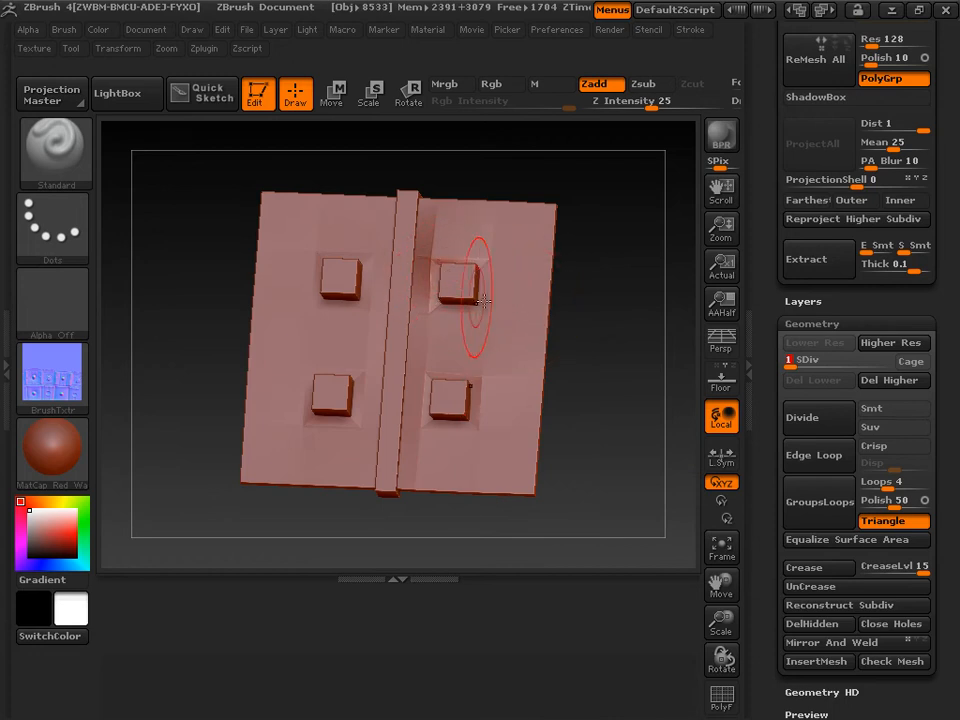
pyautogui.moveTo(790, 366); pyautogui.dragTo(886, 362)
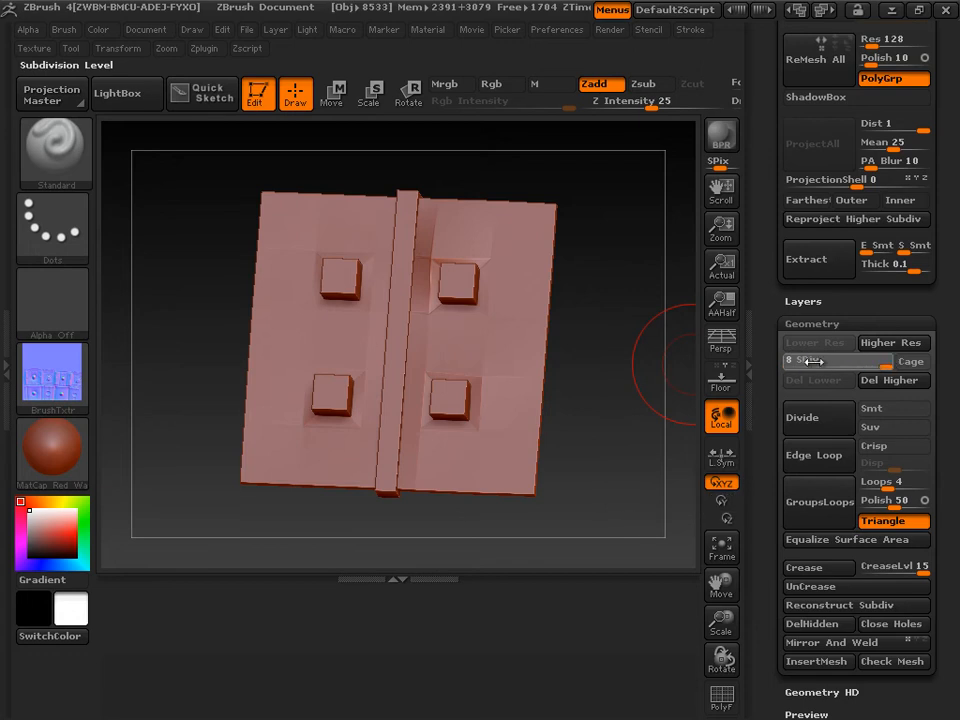
# Make the test4 gauntlet the active tool again and turn it to face the front.
pyautogui.moveTo(765, 267); pyautogui.dragTo(765, 508)
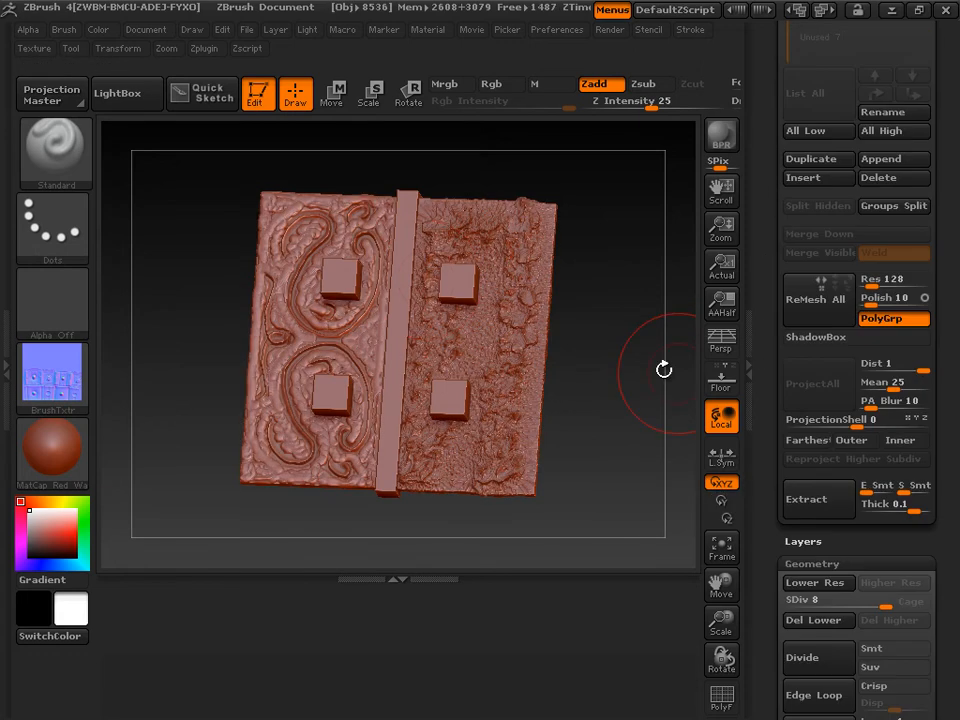
pyautogui.moveTo(763, 266); pyautogui.dragTo(761, 446)
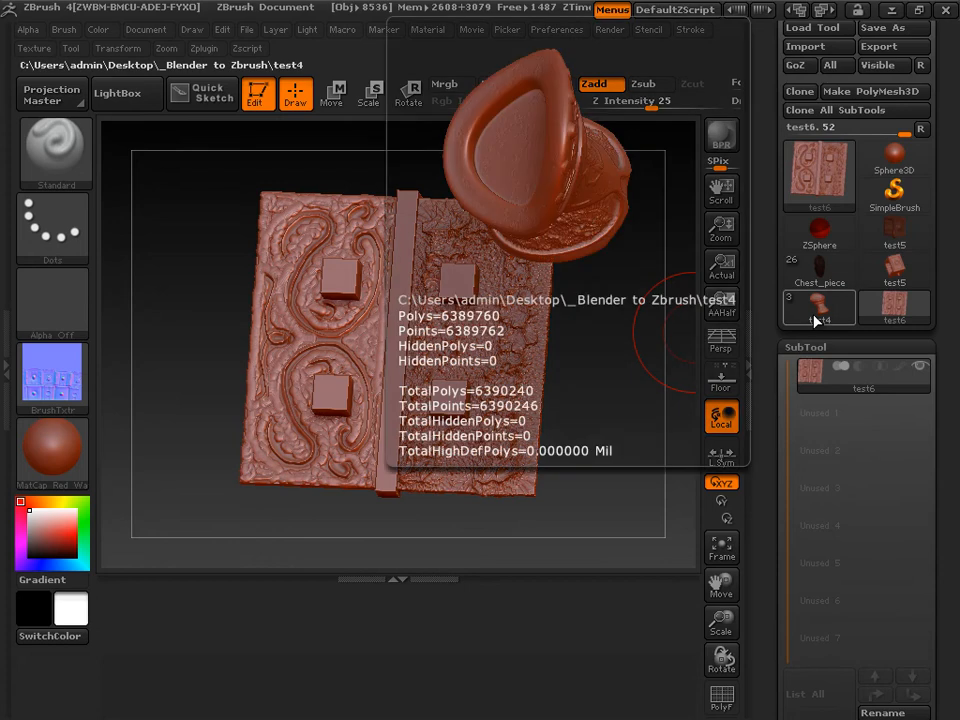
pyautogui.click(815, 315)
pyautogui.moveTo(432, 360); pyautogui.dragTo(579, 394)
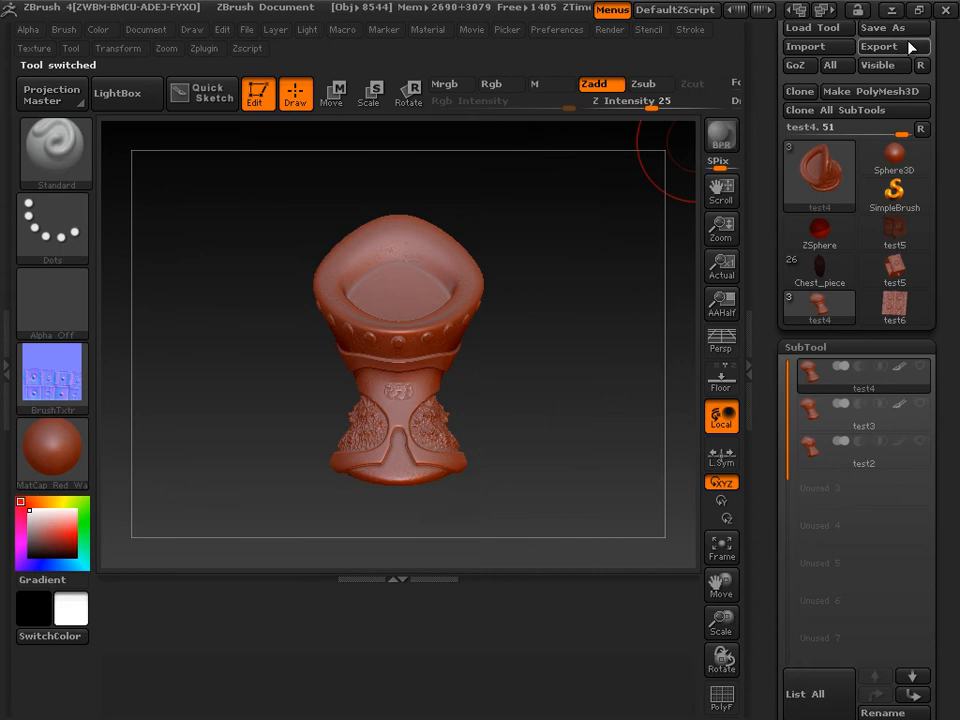
# Minimize ZBrush and switch to the Blender window with the bane_thrall4.blend scene.
pyautogui.click(888, 12)
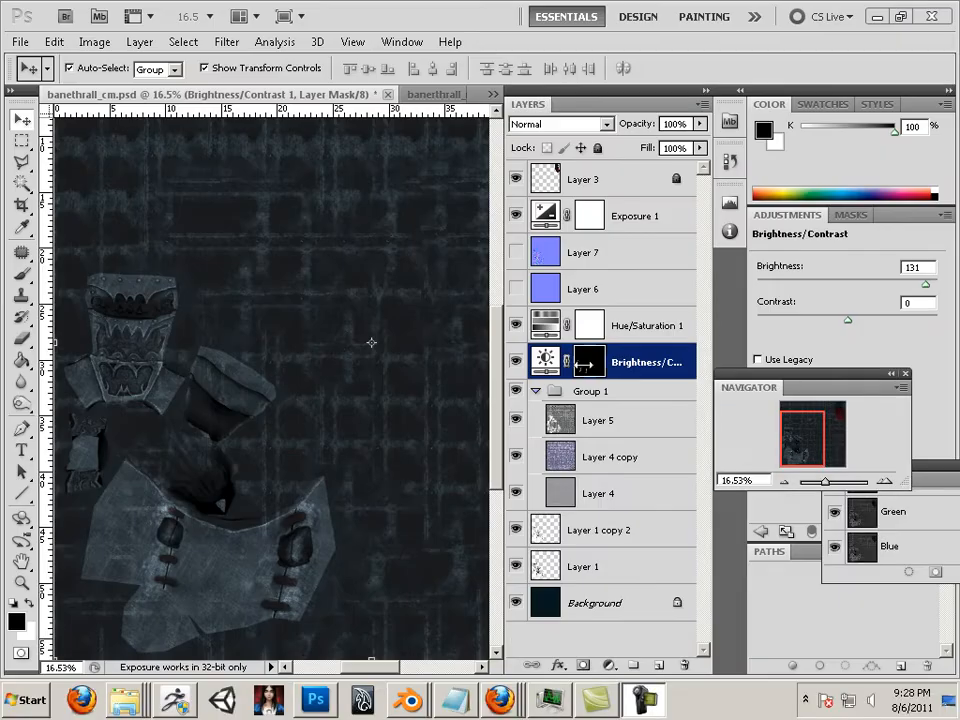
pyautogui.moveTo(407, 700)
pyautogui.click(380, 642)
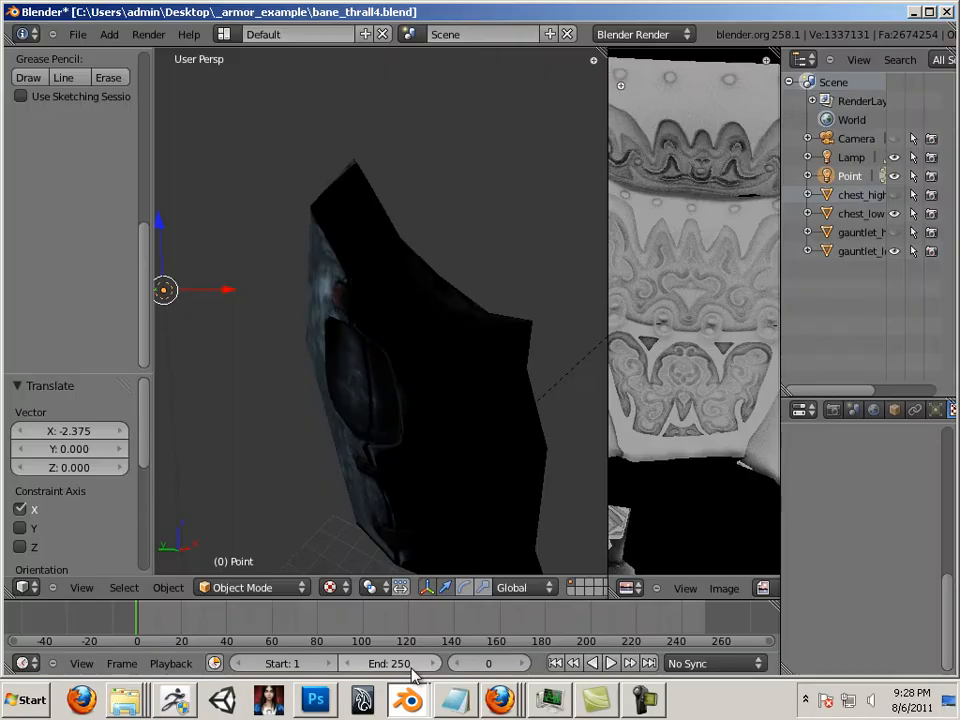
# Move the Point lamp upward, by 2.106 along X and by -1.126 along Y to light the chest piece and gauntlet.
pyautogui.moveTo(528, 289); pyautogui.dragTo(398, 339, button='middle')
pyautogui.scroll(-3, 395, 344)
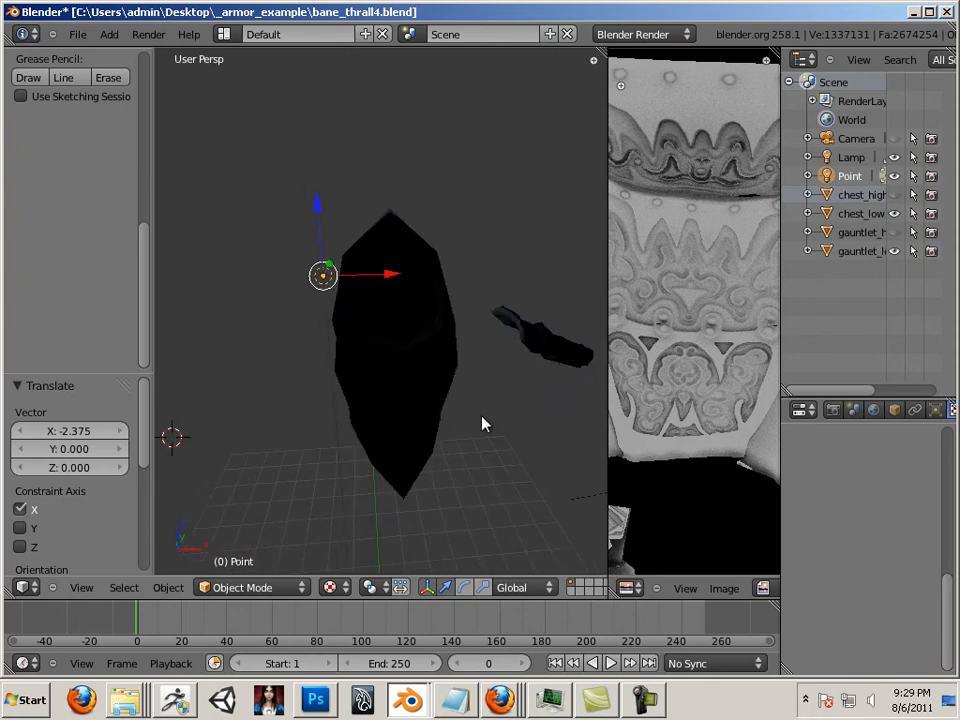
pyautogui.moveTo(484, 422); pyautogui.dragTo(148, 438, button='middle')
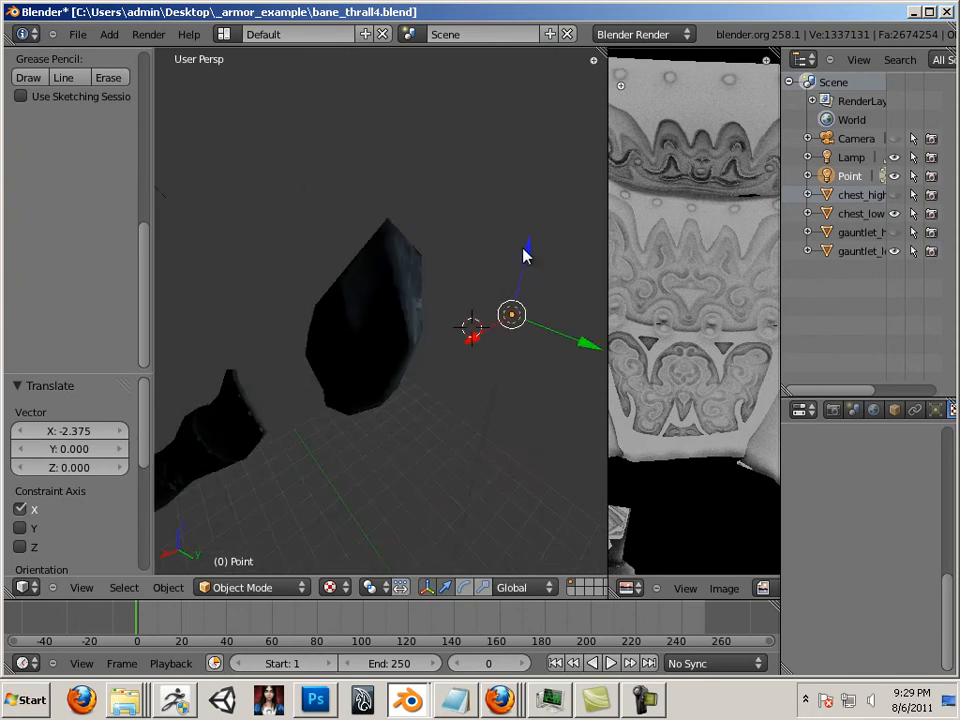
pyautogui.moveTo(527, 255); pyautogui.dragTo(513, 172)
pyautogui.moveTo(500, 248); pyautogui.dragTo(223, 437)
pyautogui.moveTo(223, 437); pyautogui.dragTo(410, 400, button='middle')
pyautogui.moveTo(483, 320); pyautogui.dragTo(350, 400)
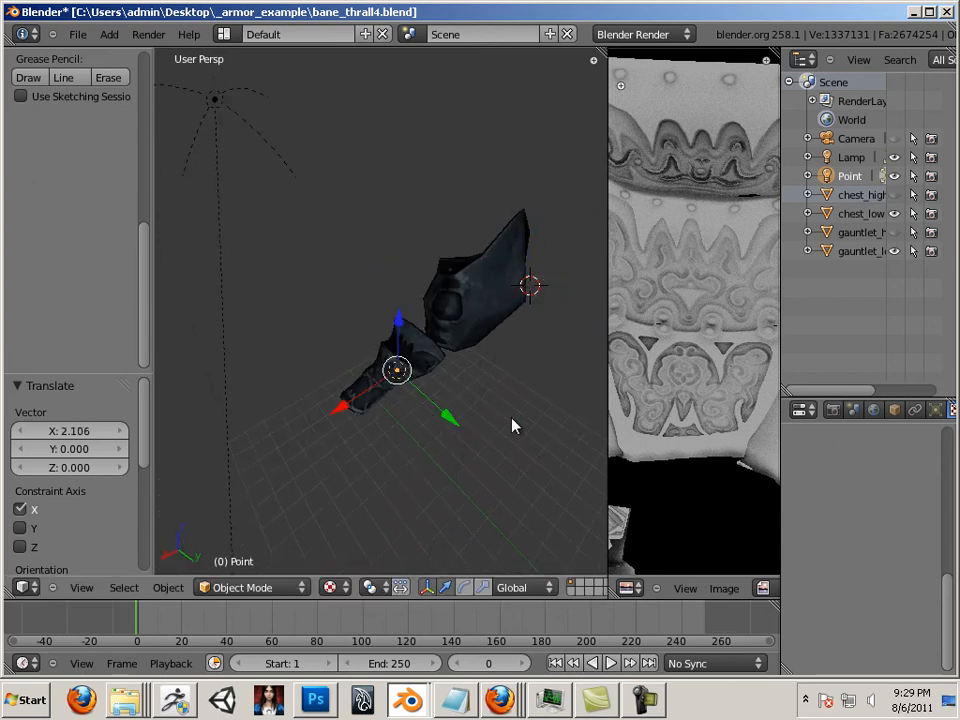
pyautogui.moveTo(448, 416); pyautogui.dragTo(363, 425)
pyautogui.moveTo(363, 425); pyautogui.dragTo(428, 253, button='middle')
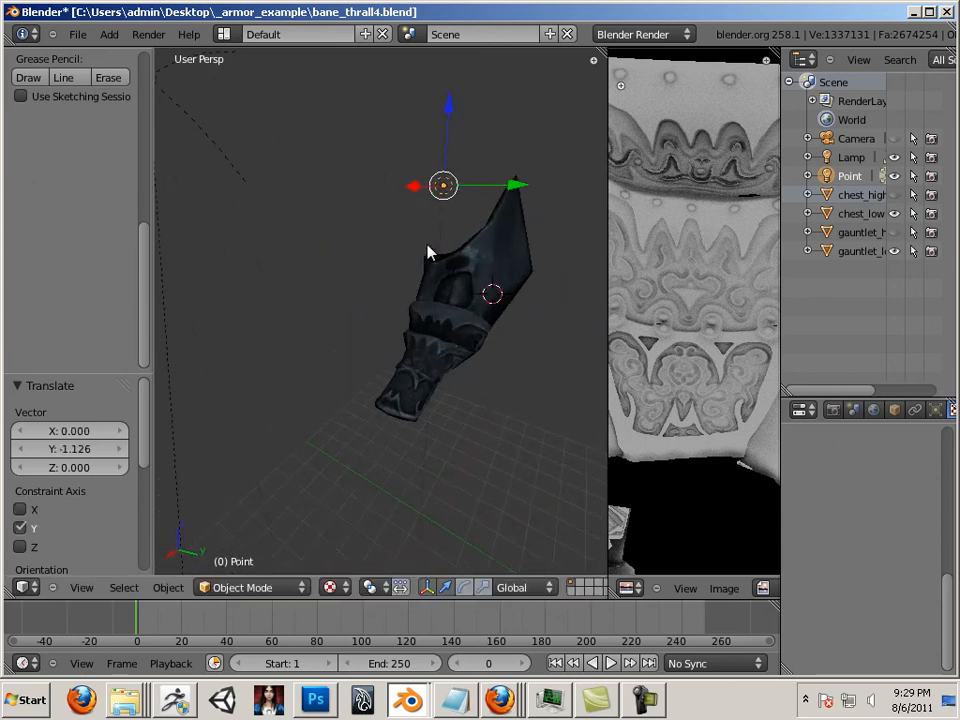
# Move the Point lamp by -1.129 and -0.386 along Z and by -1.139 along X, beside the gauntlet.
pyautogui.moveTo(445, 113); pyautogui.dragTo(433, 250)
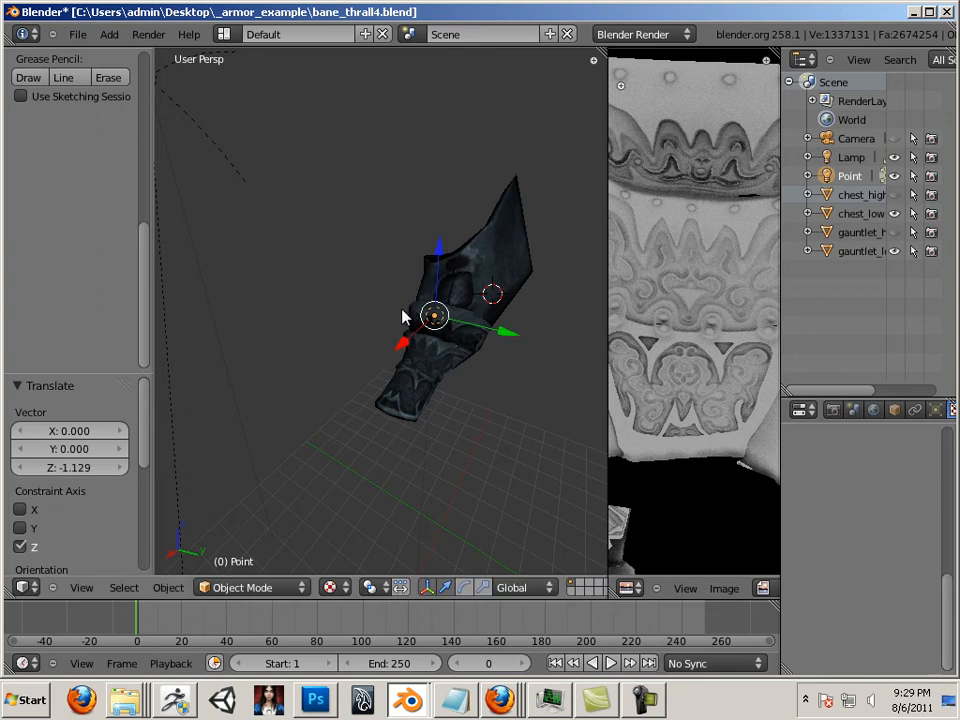
pyautogui.moveTo(403, 317); pyautogui.dragTo(480, 330, button='middle')
pyautogui.moveTo(561, 313); pyautogui.dragTo(380, 332)
pyautogui.moveTo(378, 332); pyautogui.dragTo(531, 340, button='middle')
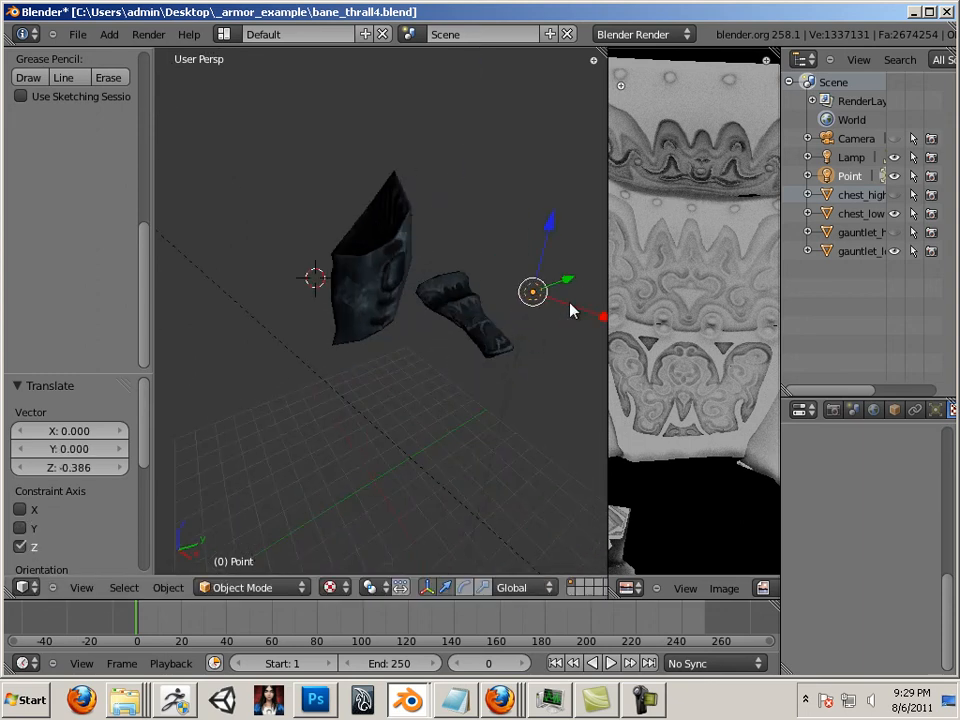
pyautogui.moveTo(570, 312); pyautogui.dragTo(529, 313)
# Examine the textured surfaces of the low-poly chest piece and gauntlet up close, selecting the chest piece.
pyautogui.scroll(5, 531, 347)
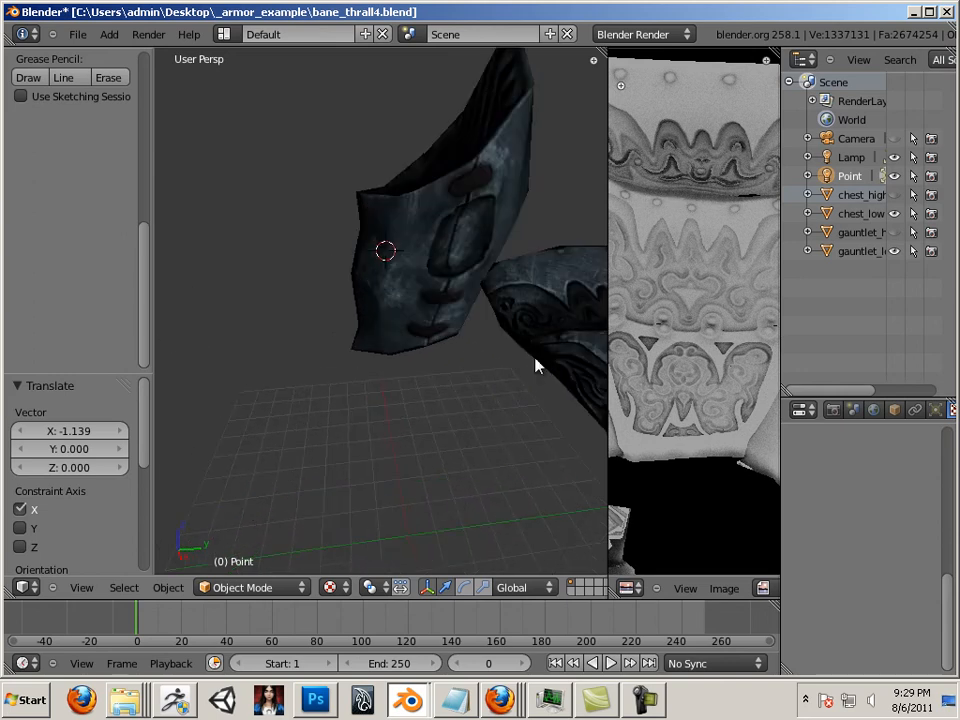
pyautogui.scroll(3, 538, 359)
pyautogui.moveTo(540, 360); pyautogui.dragTo(328, 210, button='middle')
pyautogui.scroll(-1, 474, 360)
pyautogui.rightClick(328, 210)
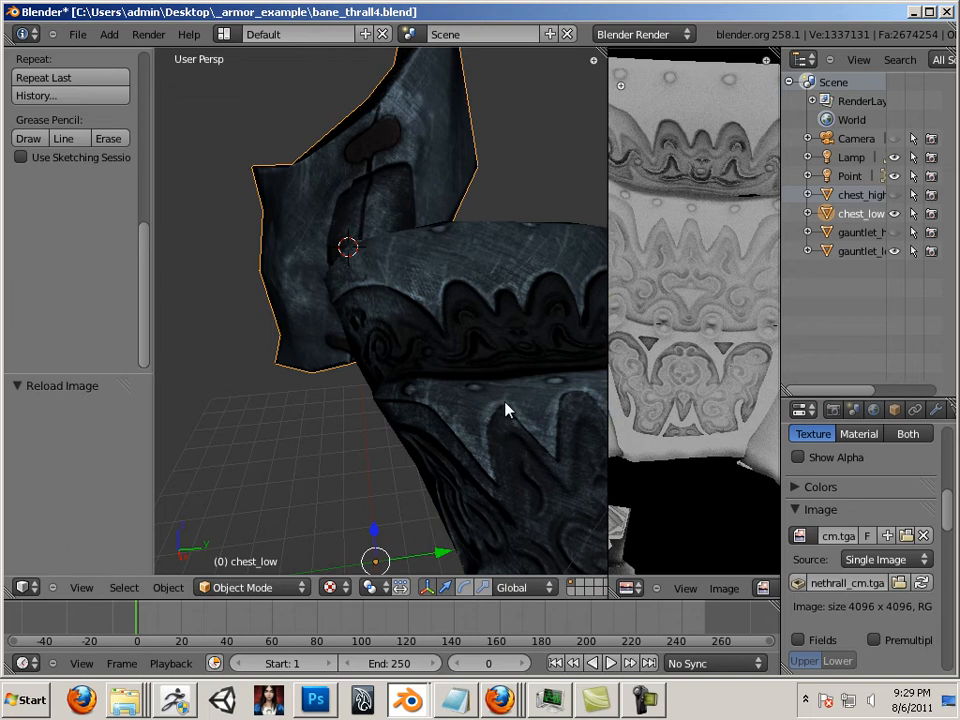
pyautogui.moveTo(505, 408); pyautogui.dragTo(333, 300, button='middle')
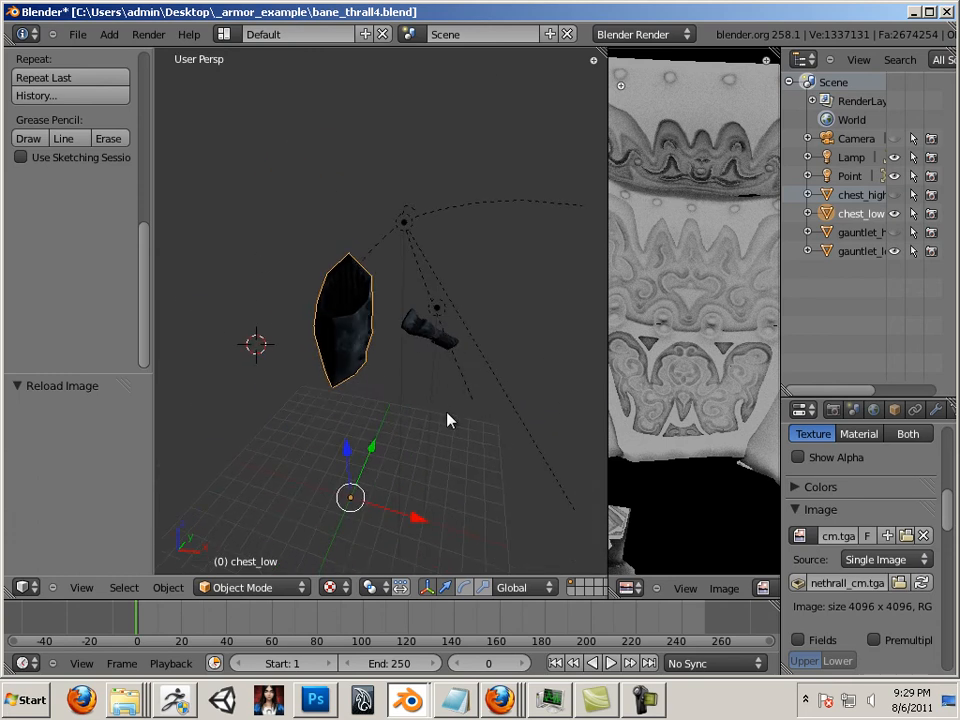
pyautogui.moveTo(275, 362); pyautogui.dragTo(285, 292, button='middle')
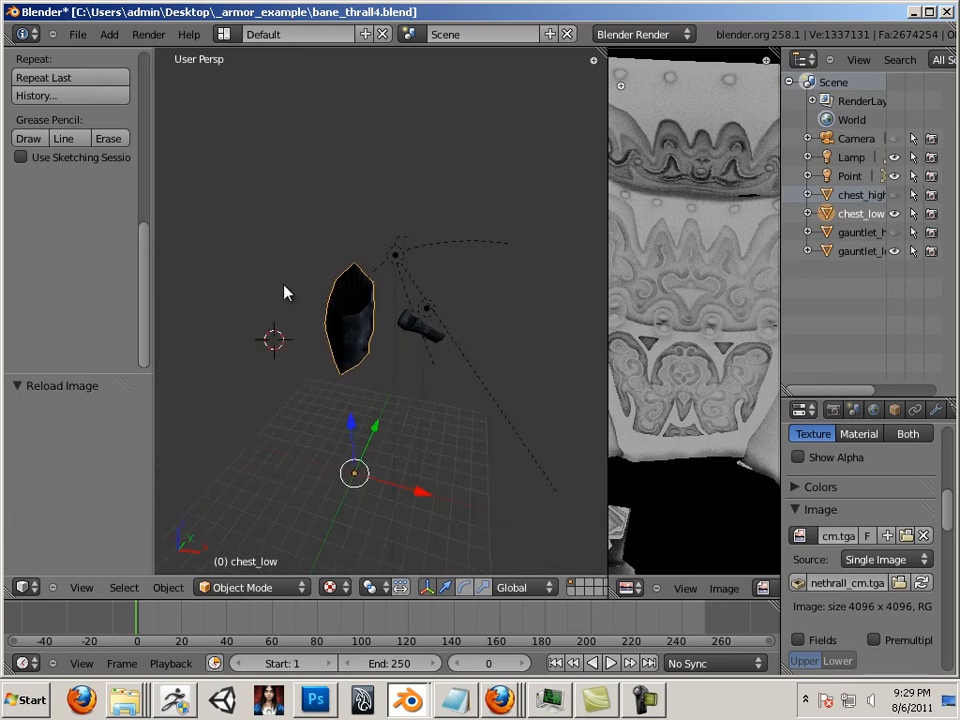
# Inspect the wireframe of chest_low in Edit Mode with all of its geometry deselected.
pyautogui.rightClick(359, 336)
pyautogui.scroll(2, 372, 347)
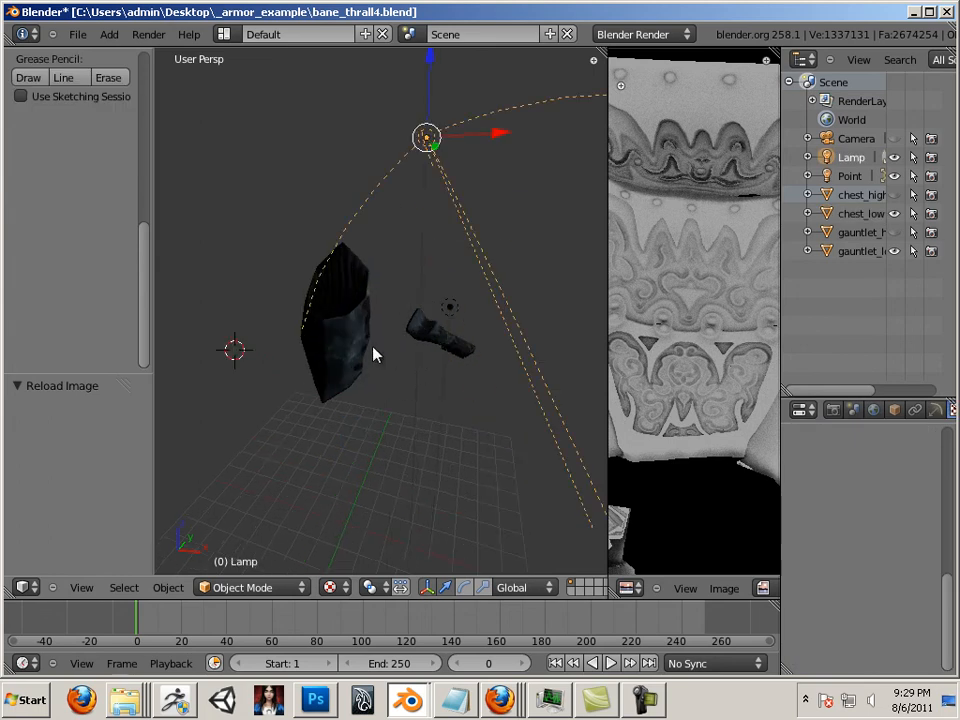
pyautogui.rightClick(361, 346)
pyautogui.scroll(2, 405, 388)
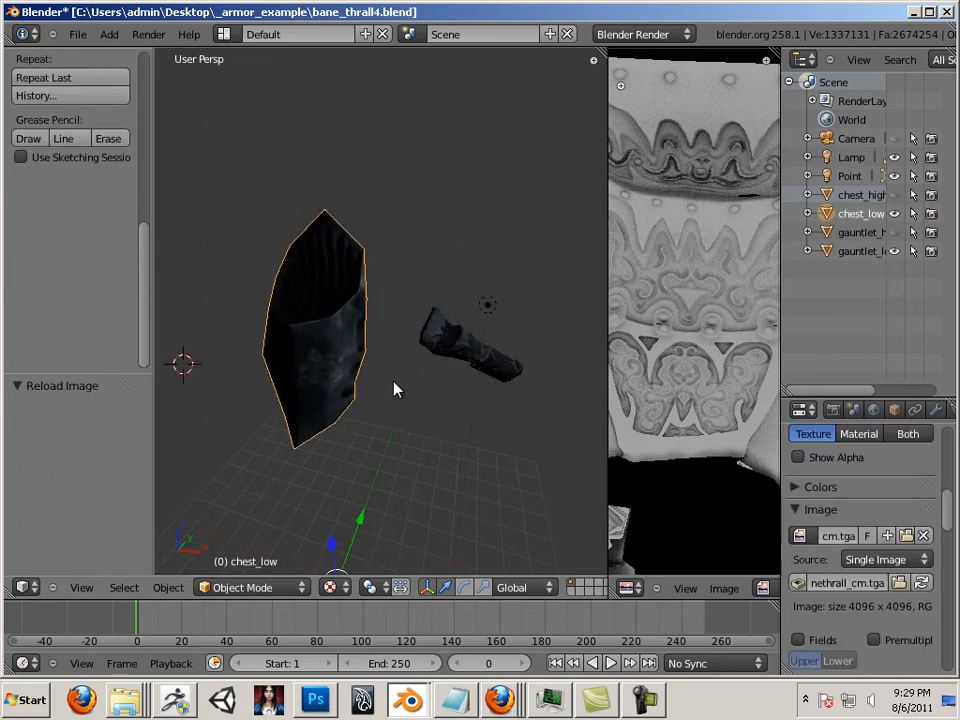
pyautogui.scroll(2, 395, 389)
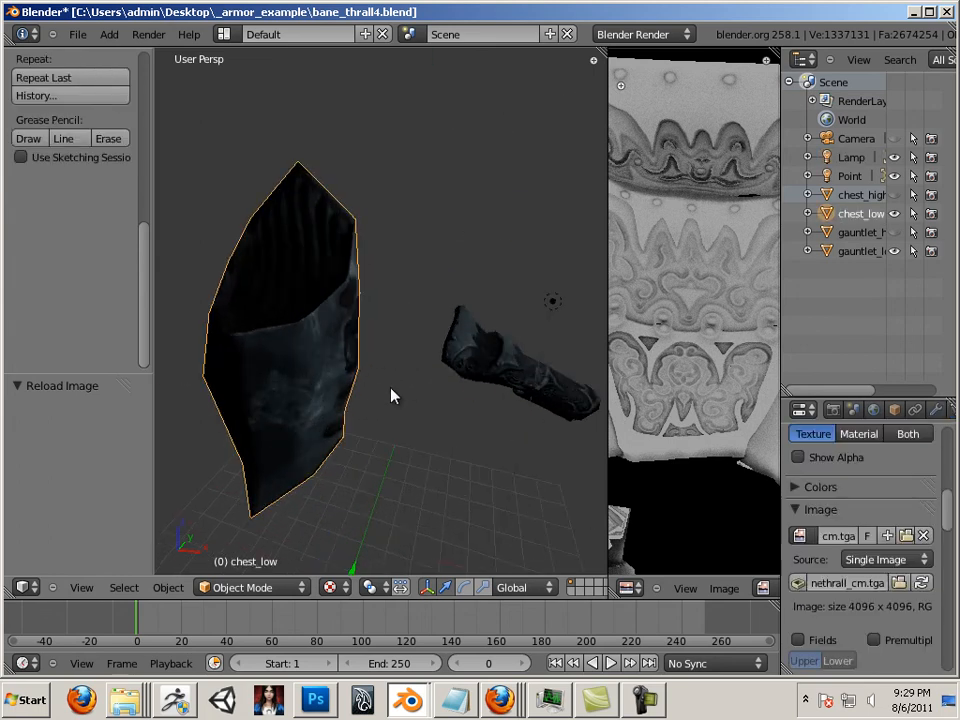
pyautogui.press('Tab')
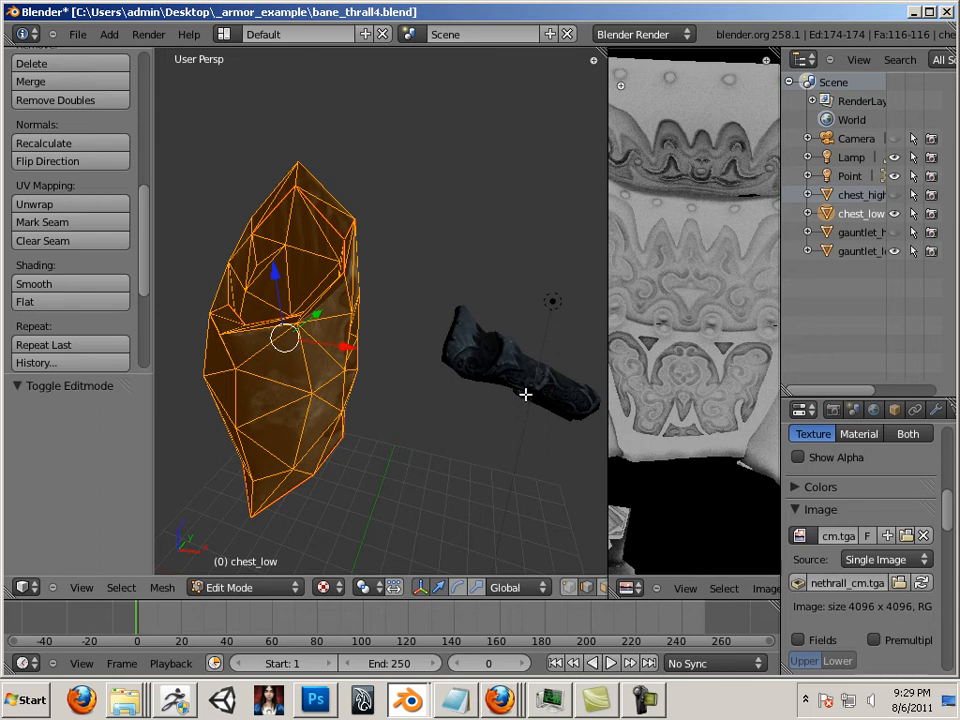
pyautogui.press('a')
pyautogui.moveTo(512, 418); pyautogui.dragTo(388, 413, button='middle')
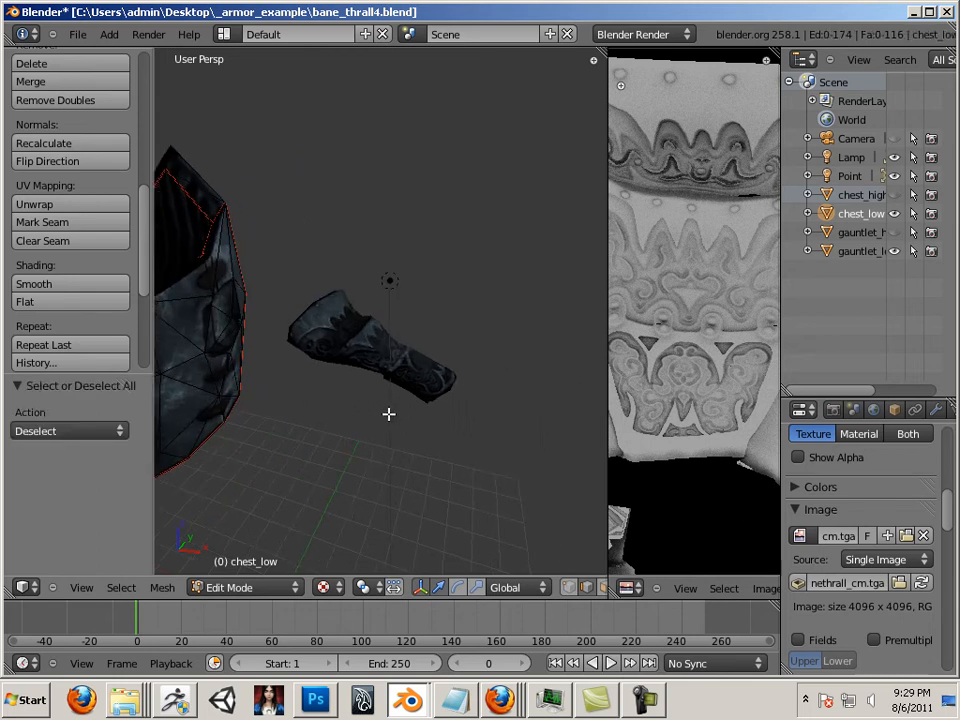
# Leave Edit Mode on the chest piece and inspect the wireframe of gauntlet_low in Edit Mode.
pyautogui.press('Tab')
pyautogui.rightClick(436, 395)
pyautogui.press('KP_Decimal')
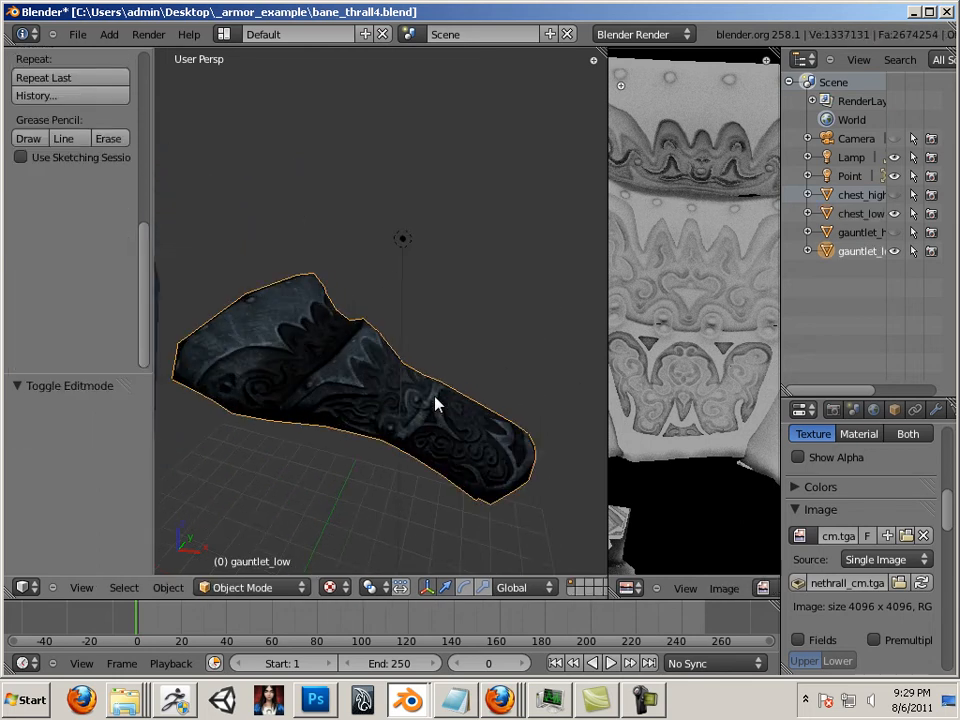
pyautogui.press('Tab')
pyautogui.moveTo(366, 410); pyautogui.dragTo(481, 432, button='middle')
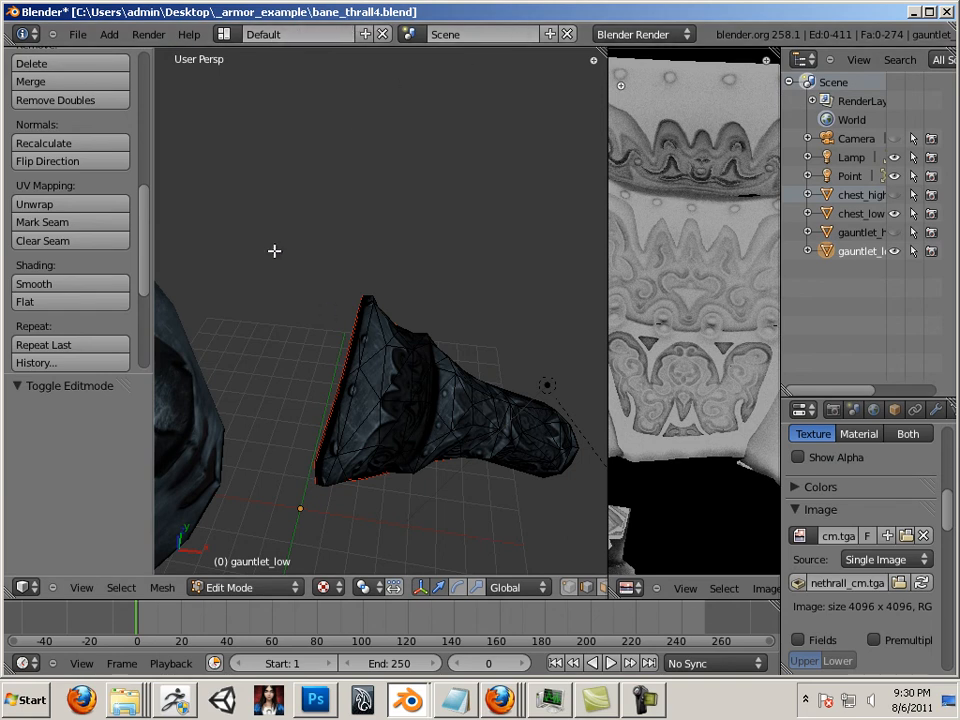
pyautogui.moveTo(258, 283); pyautogui.dragTo(403, 204, button='middle')
pyautogui.scroll(-4, 403, 204)
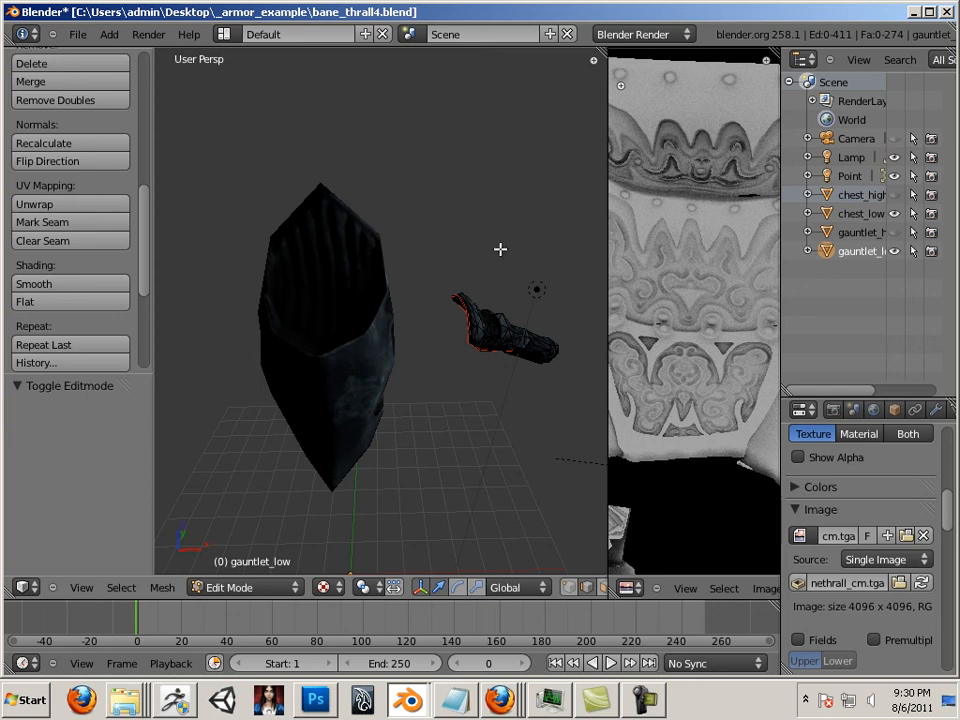
# Save the scene over the existing bane_thrall4.blend in the _armor_example folder.
pyautogui.click(84, 36)
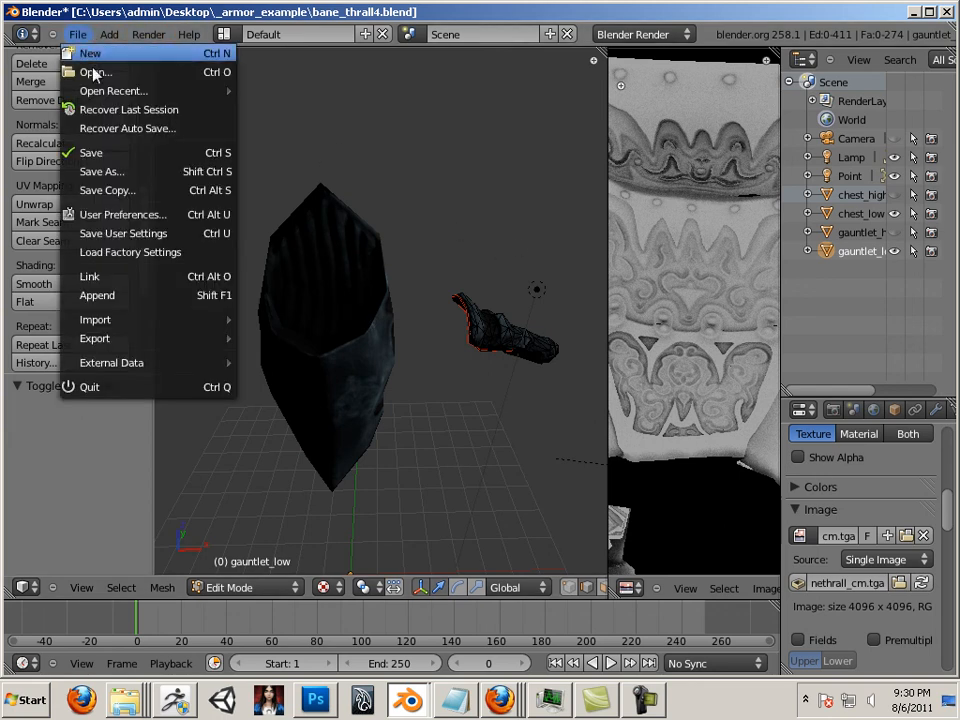
pyautogui.click(82, 171)
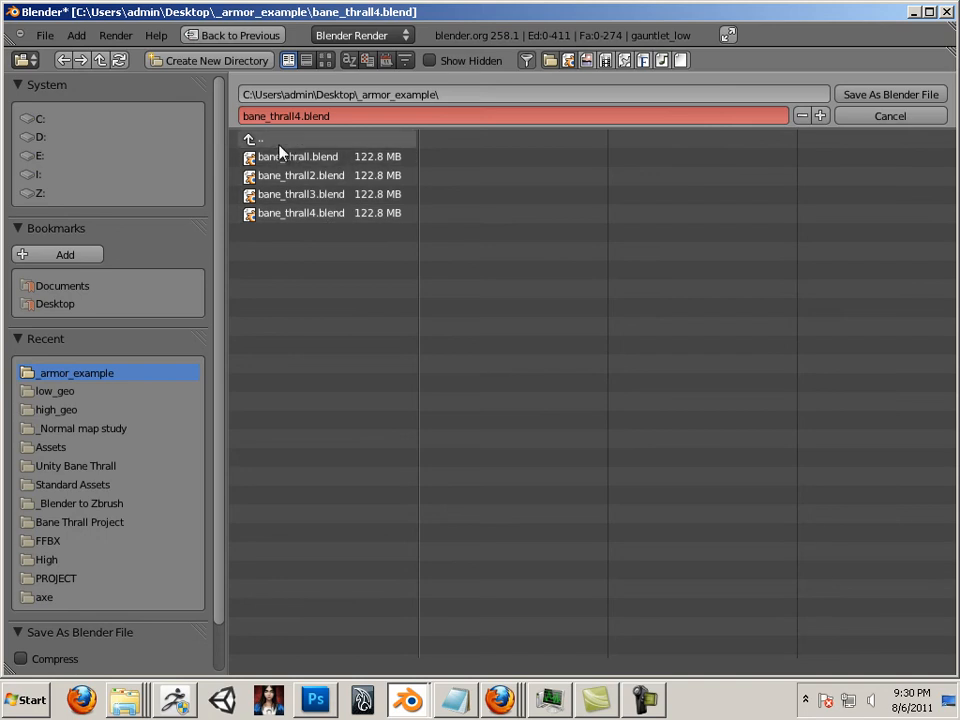
pyautogui.click(856, 93)
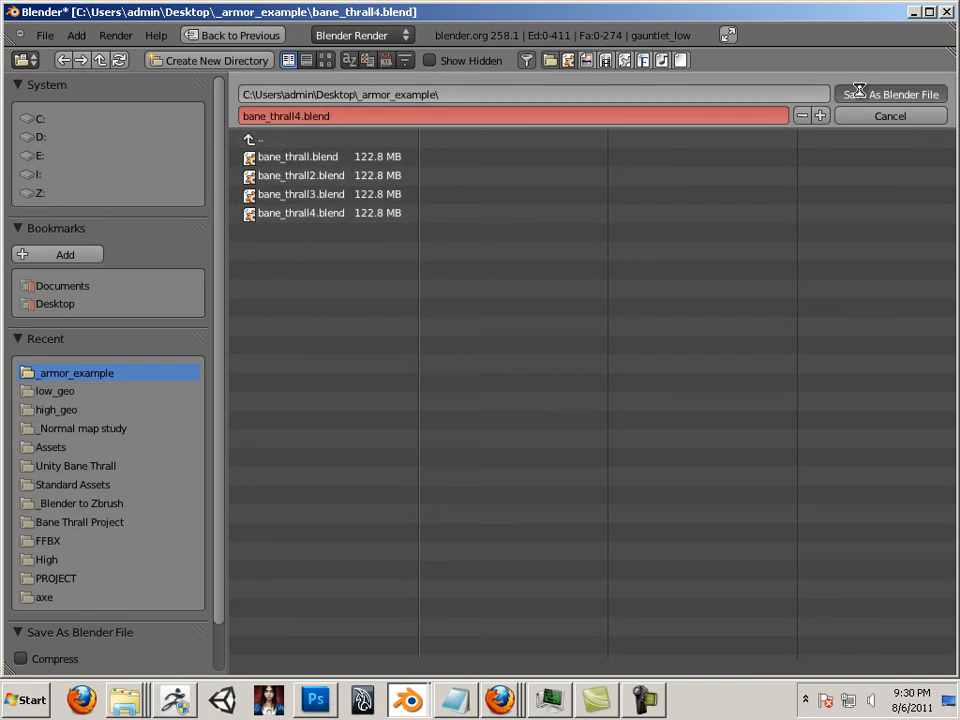
# Switch to Windows Explorer, open the Desktop's _armor_example folder and shrink its icons so that all files fit.
pyautogui.click(22, 699)
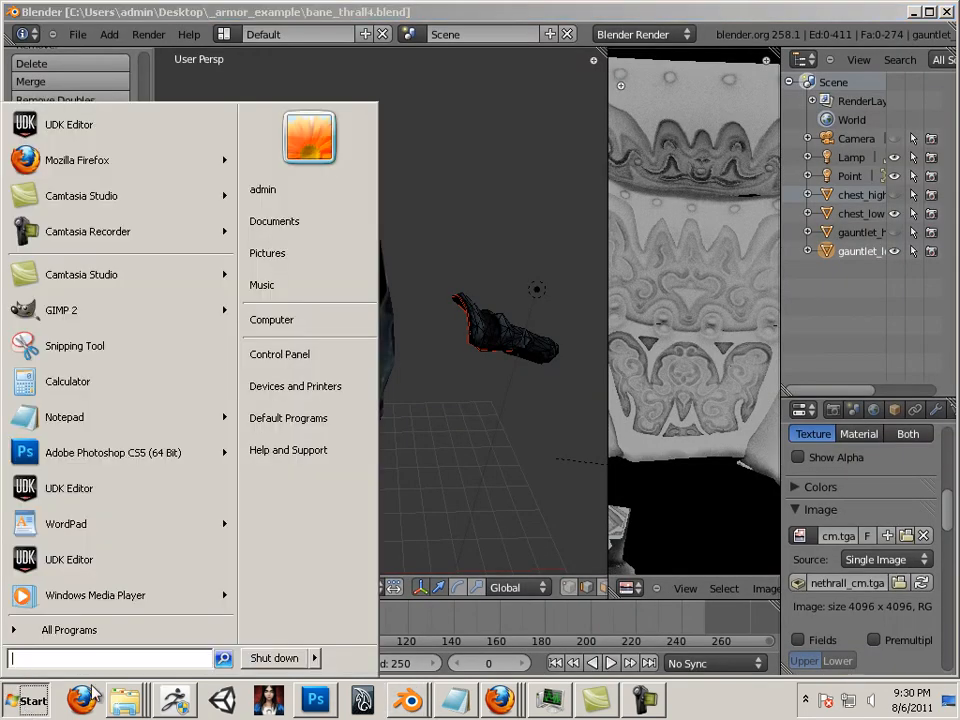
pyautogui.click(300, 320)
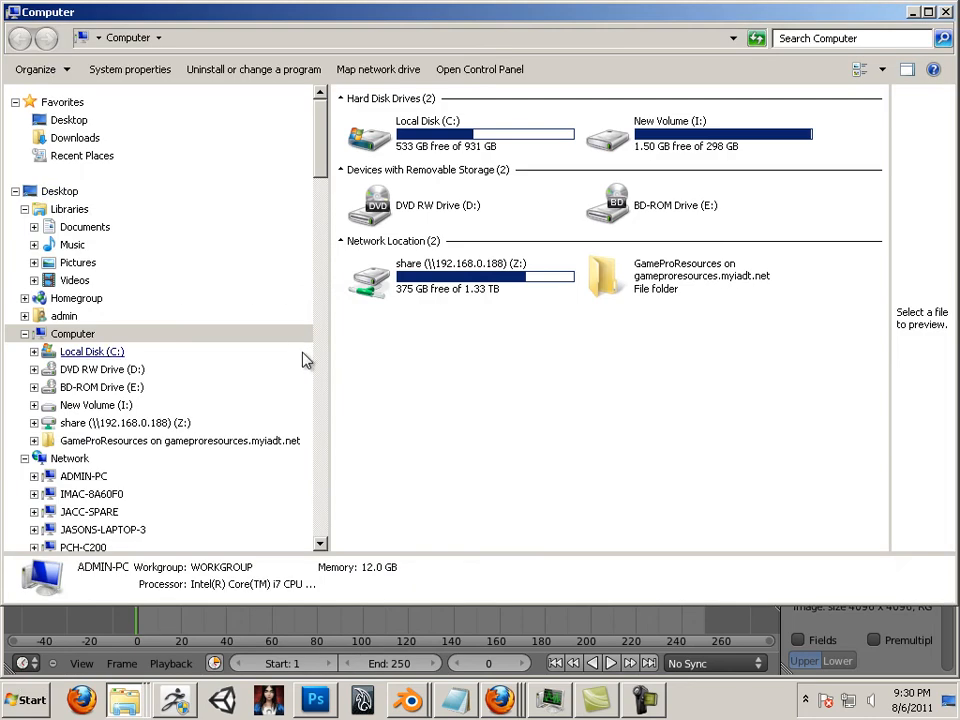
pyautogui.click(72, 190)
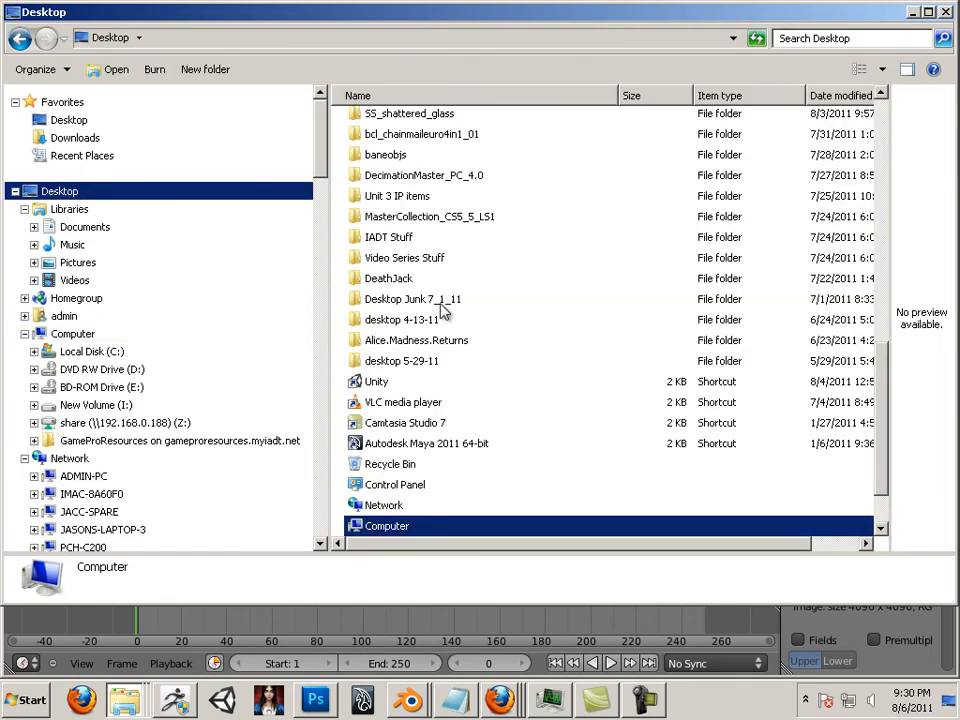
pyautogui.moveTo(877, 400); pyautogui.dragTo(887, 122)
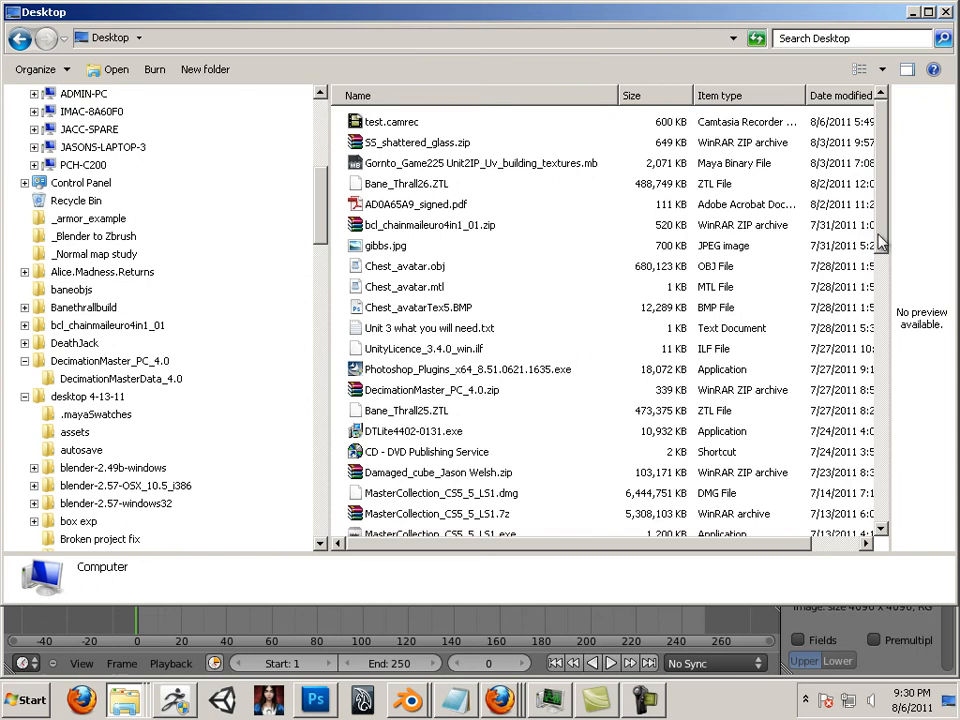
pyautogui.moveTo(879, 224); pyautogui.dragTo(885, 397)
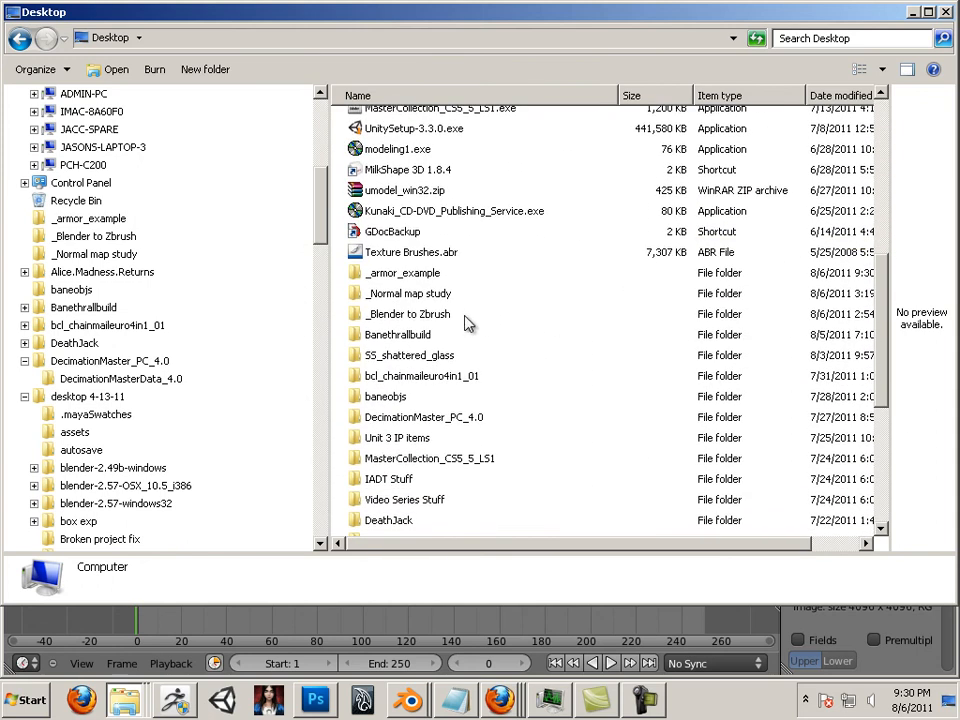
pyautogui.doubleClick(460, 276)
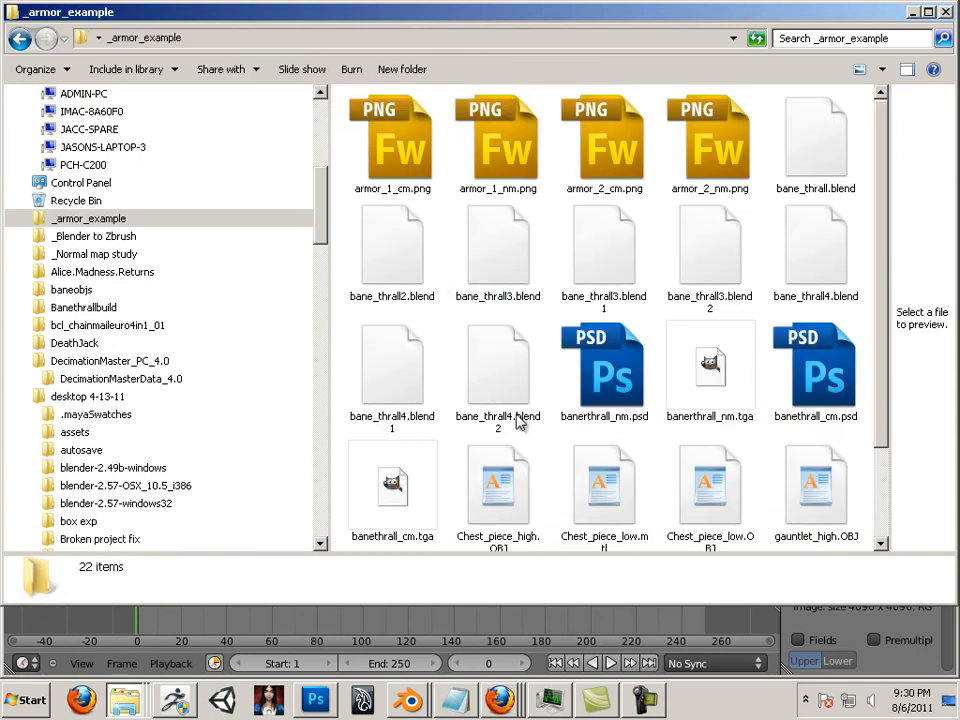
pyautogui.scroll(-2, 519, 422)
pyautogui.scroll(2, 519, 424)
pyautogui.press('alt')
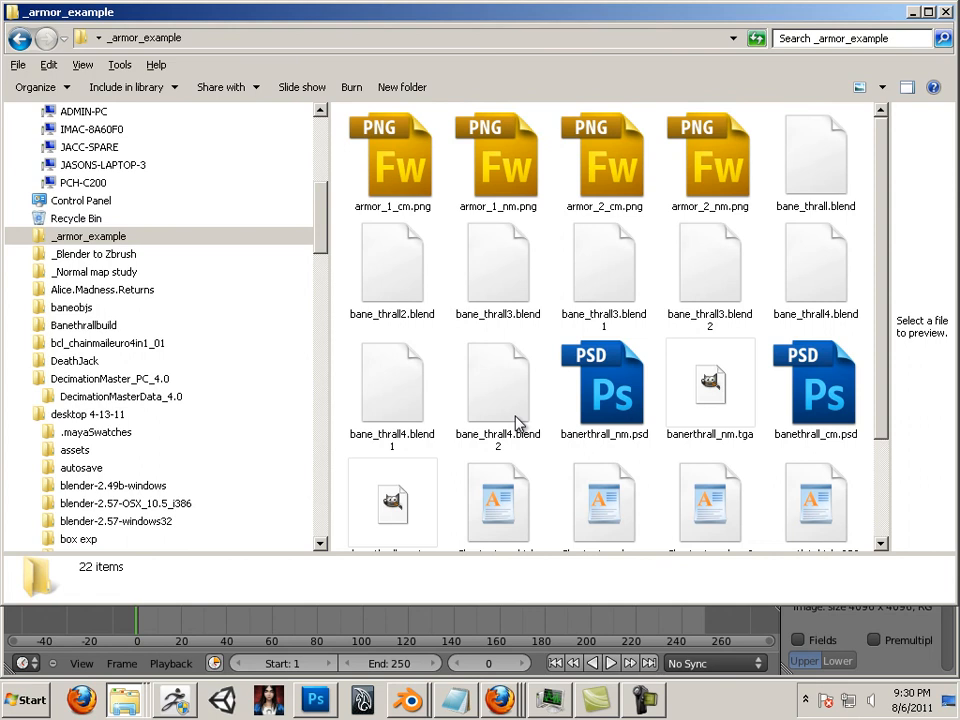
pyautogui.keyDown('ctrl'); pyautogui.scroll(-4, 519, 422); pyautogui.keyUp('ctrl')
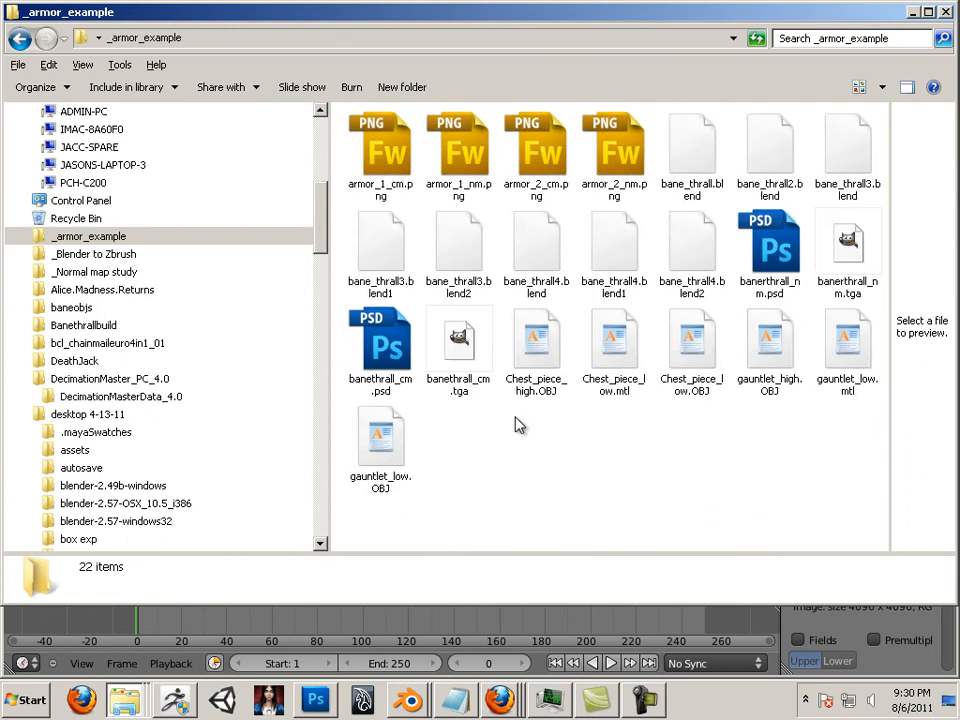
pyautogui.keyDown('ctrl'); pyautogui.scroll(-2, 519, 425); pyautogui.keyUp('ctrl')
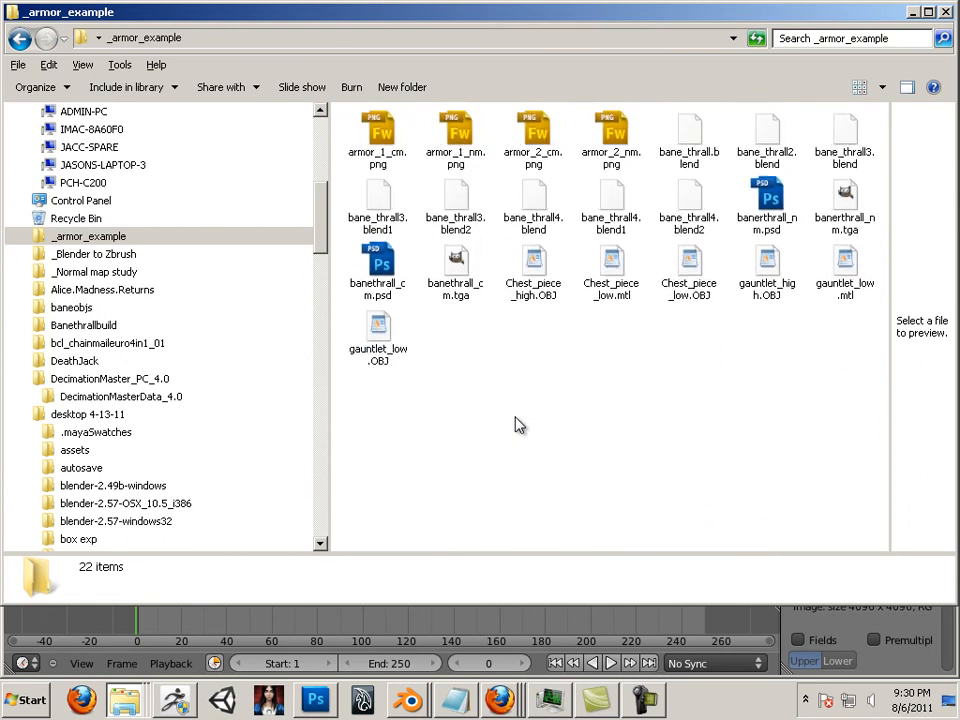
# Create a new folder in _armor_example, named with the author's full name followed by unit5.
pyautogui.rightClick(511, 462)
pyautogui.moveTo(467, 430)
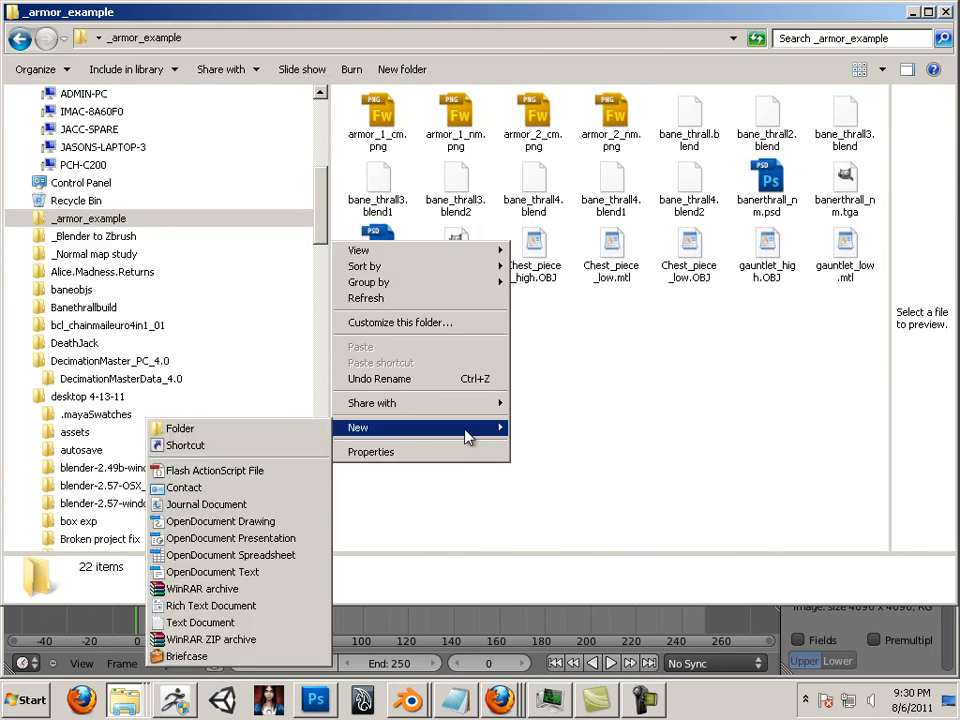
pyautogui.click(302, 428)
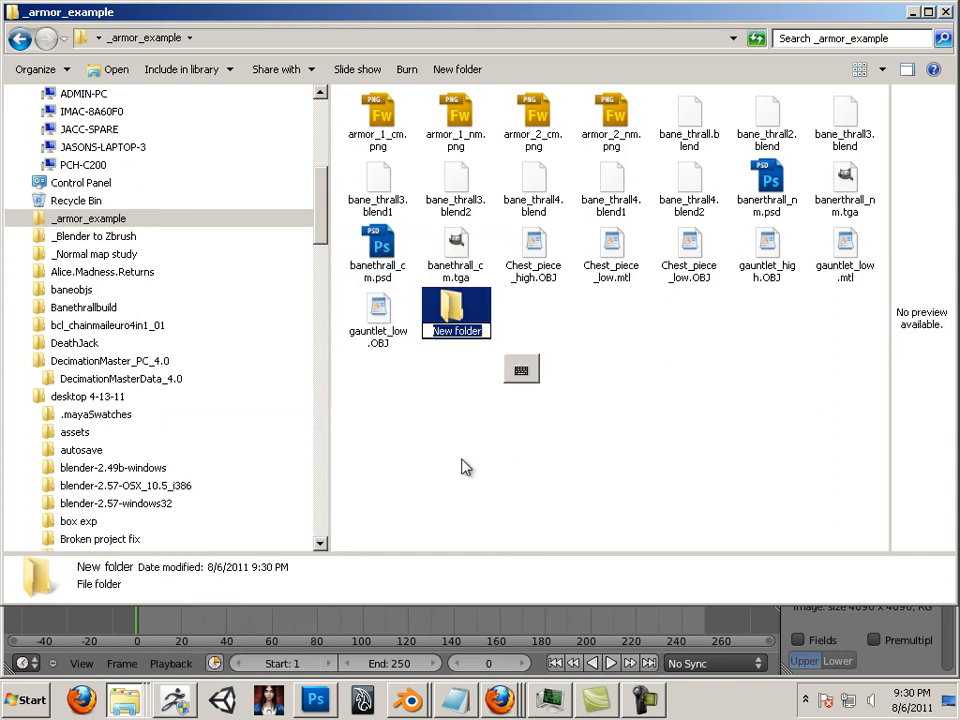
pyautogui.write('jason ')
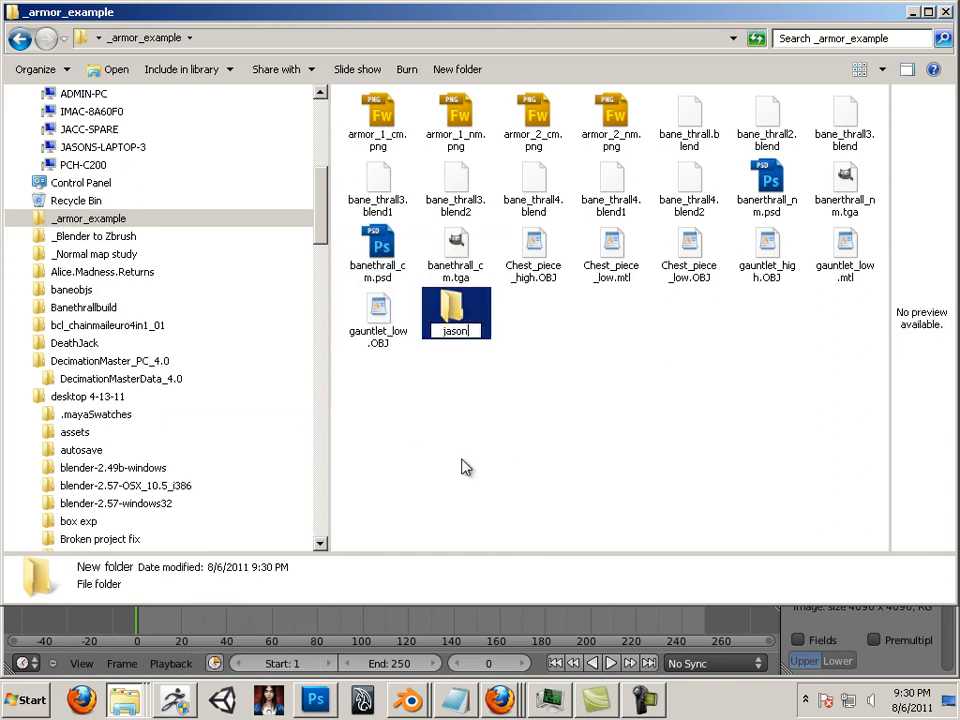
pyautogui.write('welsh unit5')
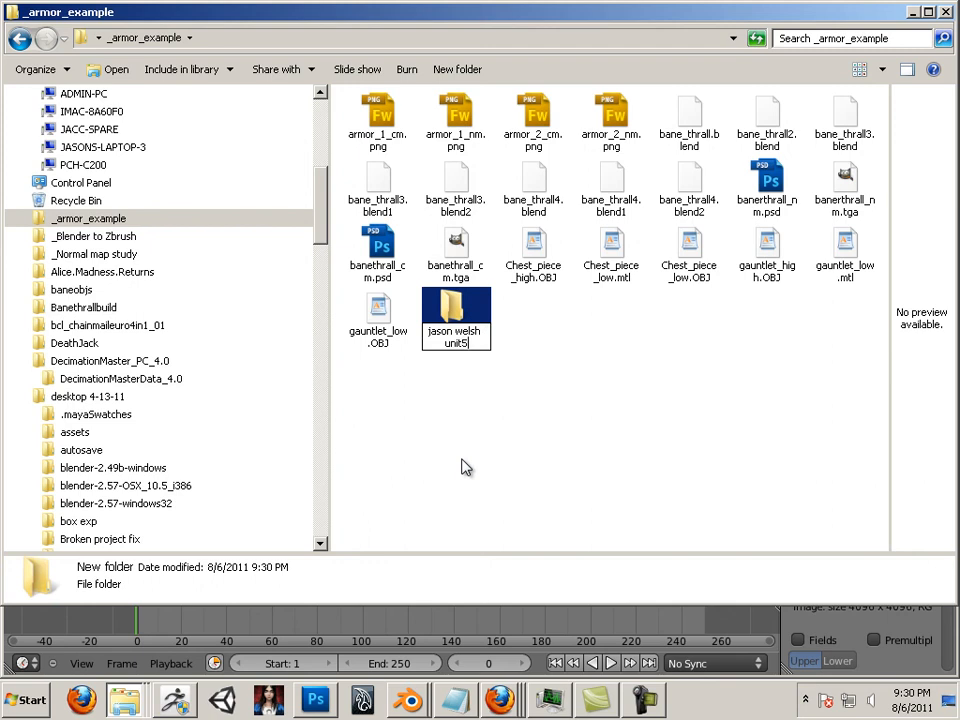
pyautogui.press('Return')
pyautogui.click(508, 430)
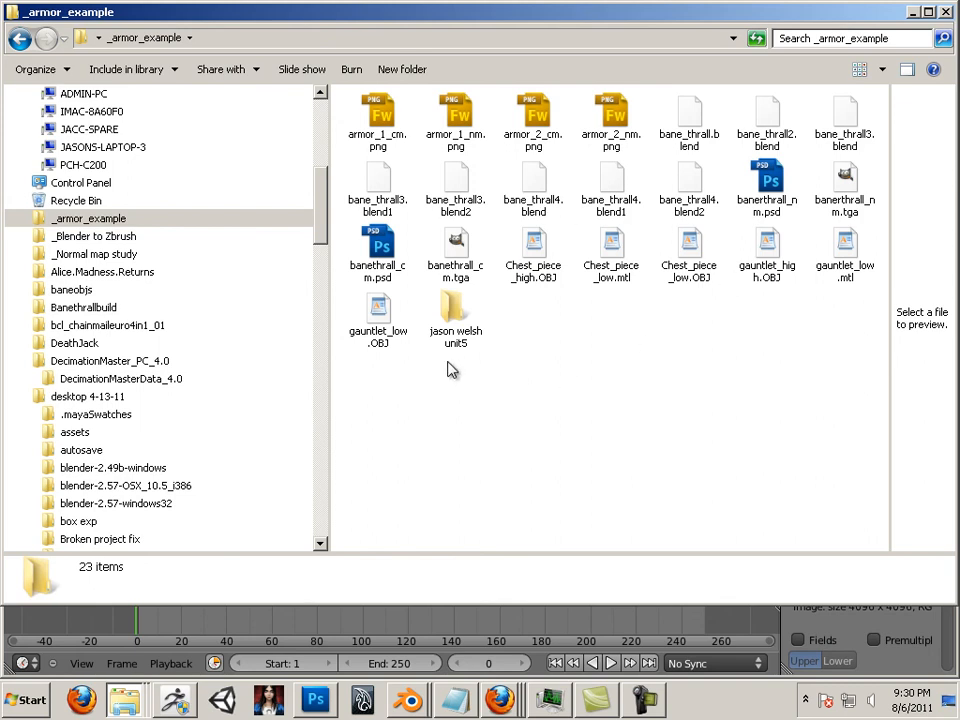
# Copy banethrall_cm.tga and banerthrall_nm.tga from _armor_example into the new unit5 submission folder.
pyautogui.click(452, 258)
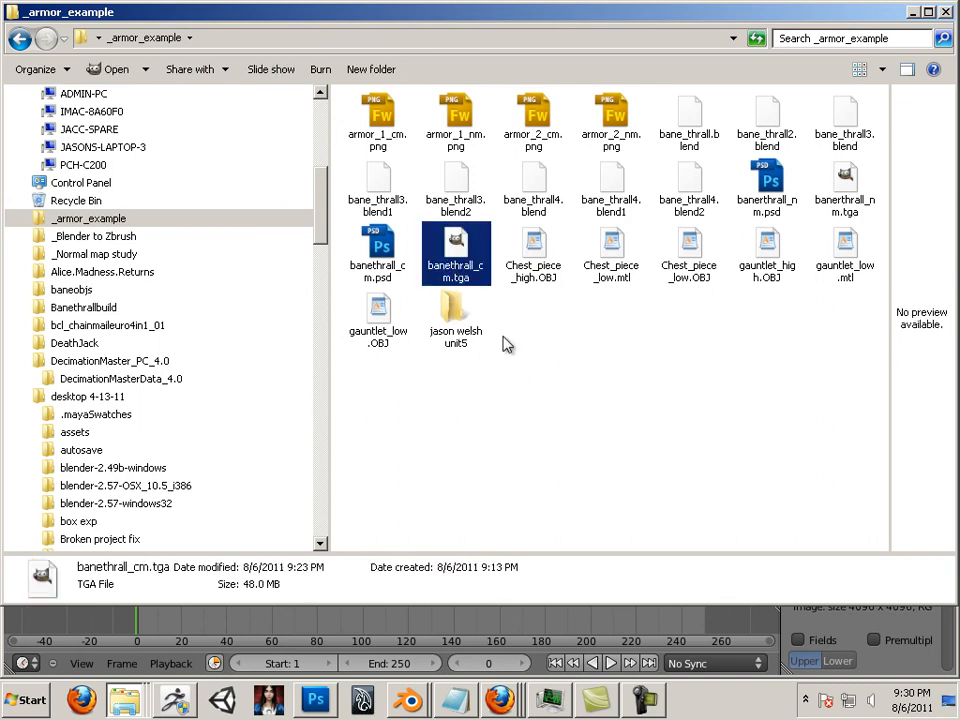
pyautogui.keyDown('ctrl'); pyautogui.click(841, 201); pyautogui.keyUp('ctrl')
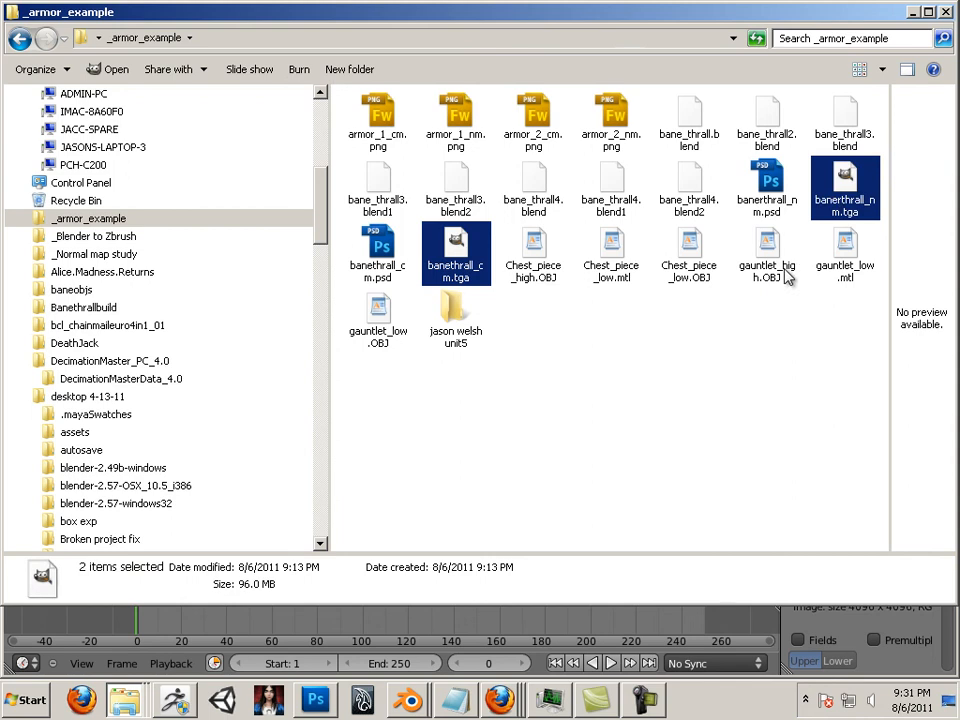
pyautogui.rightClick(833, 207)
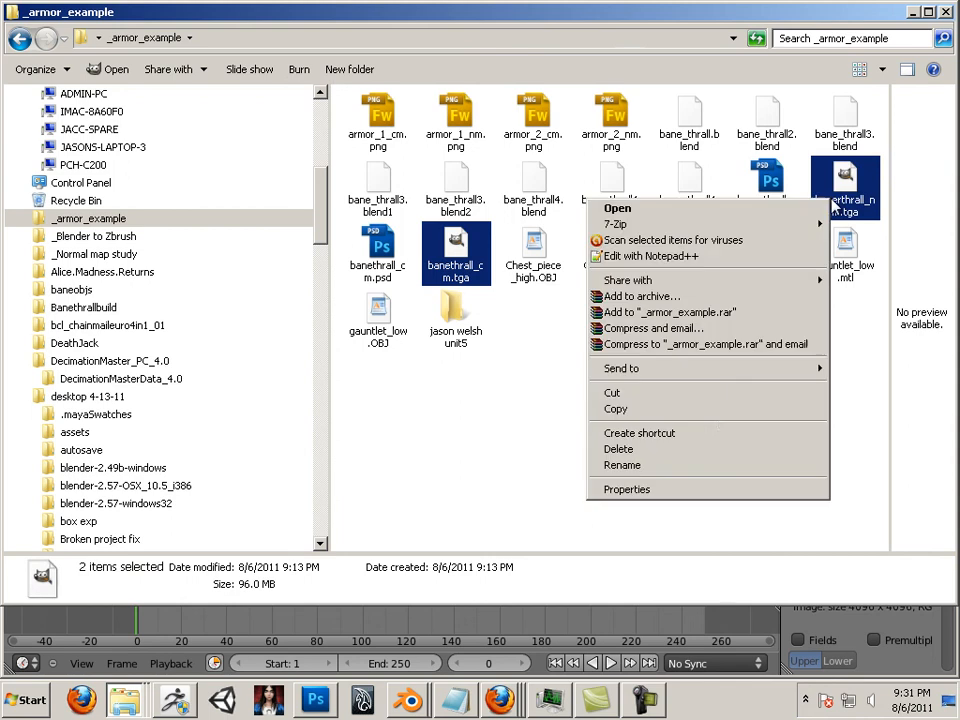
pyautogui.click(722, 410)
pyautogui.doubleClick(450, 308)
pyautogui.rightClick(474, 341)
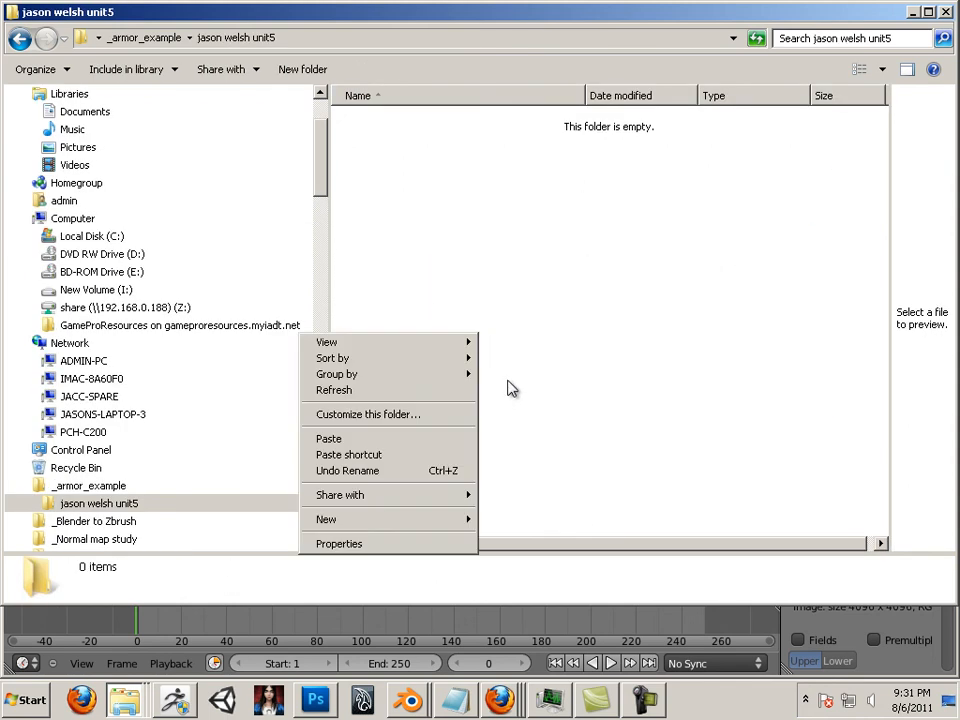
pyautogui.click(430, 440)
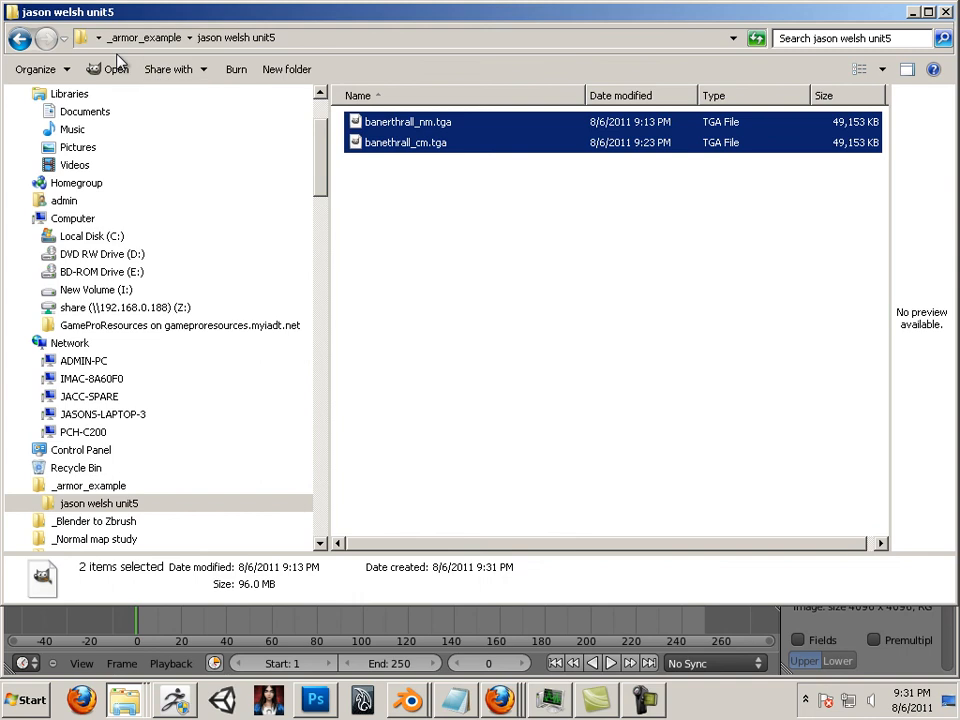
# Copy bane_thrall4.blend2 from _armor_example into the unit5 submission folder.
pyautogui.click(20, 38)
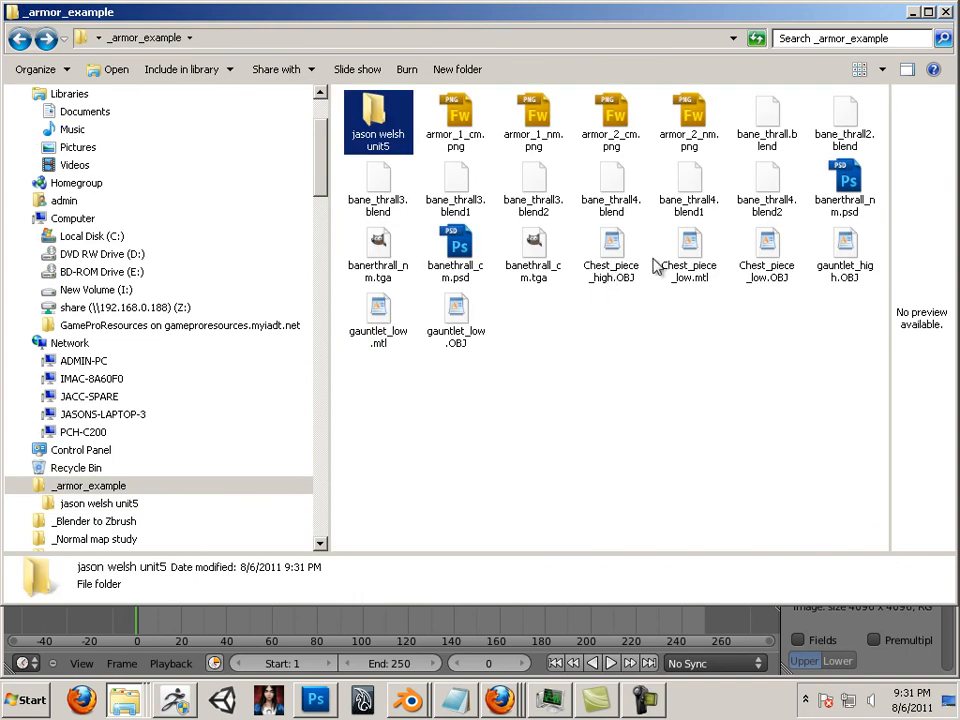
pyautogui.click(767, 186)
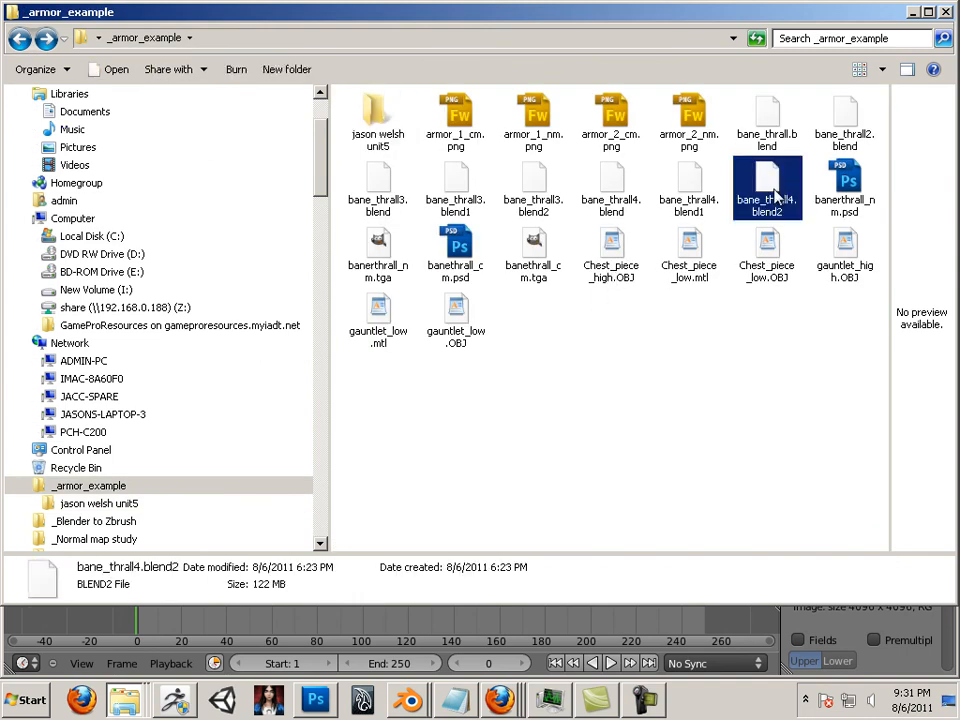
pyautogui.rightClick(766, 192)
pyautogui.click(645, 414)
pyautogui.doubleClick(388, 132)
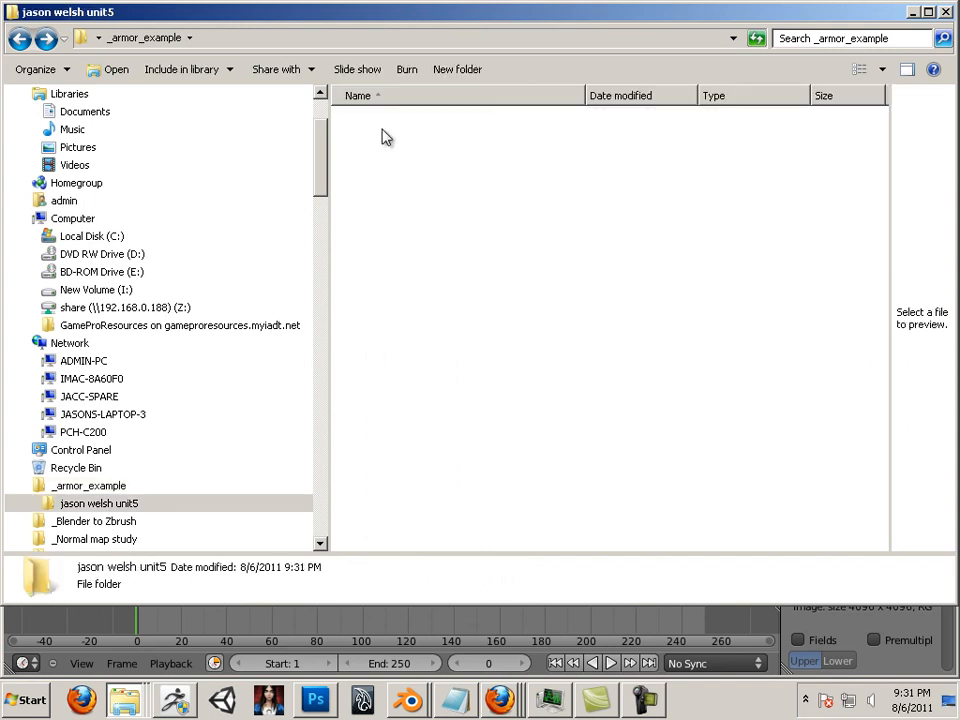
pyautogui.rightClick(450, 297)
pyautogui.click(414, 400)
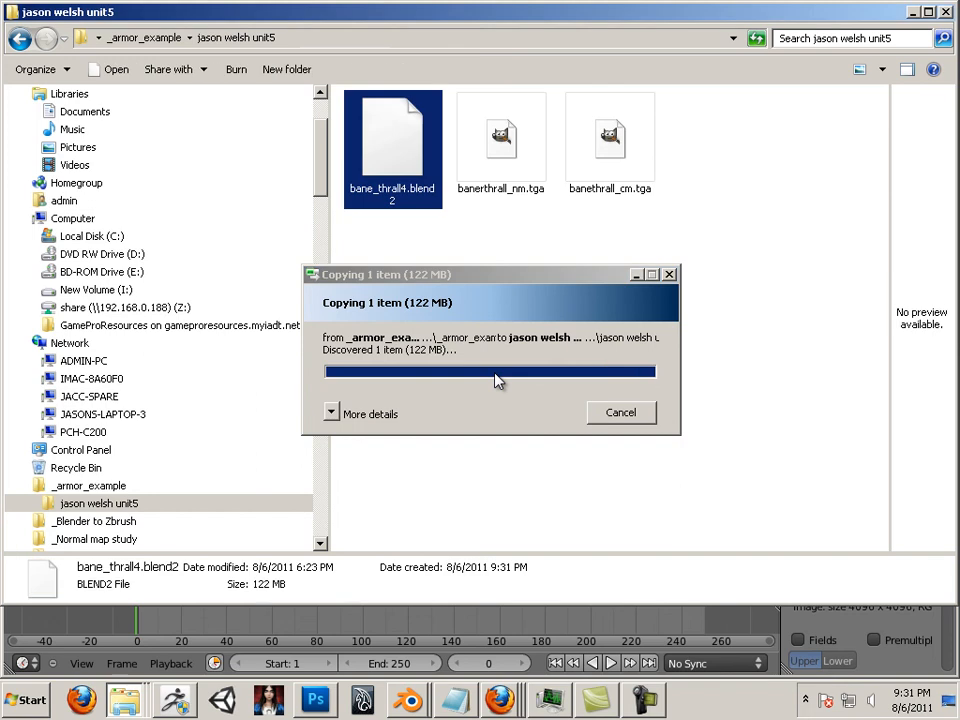
# Switch to Photoshop and save banethrall_cm.psd as a 24 bits/pixel Targa copy, replacing banethrall_cm.tga in _armor_example.
pyautogui.hotkey('alt', 'Tab')
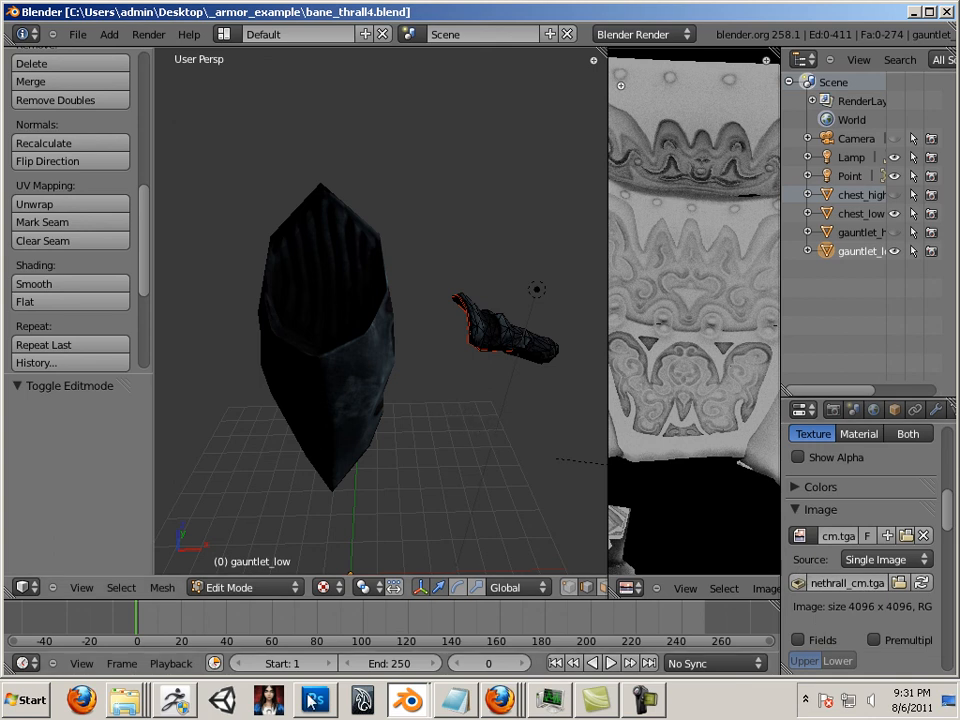
pyautogui.hotkey('alt', 'Tab')
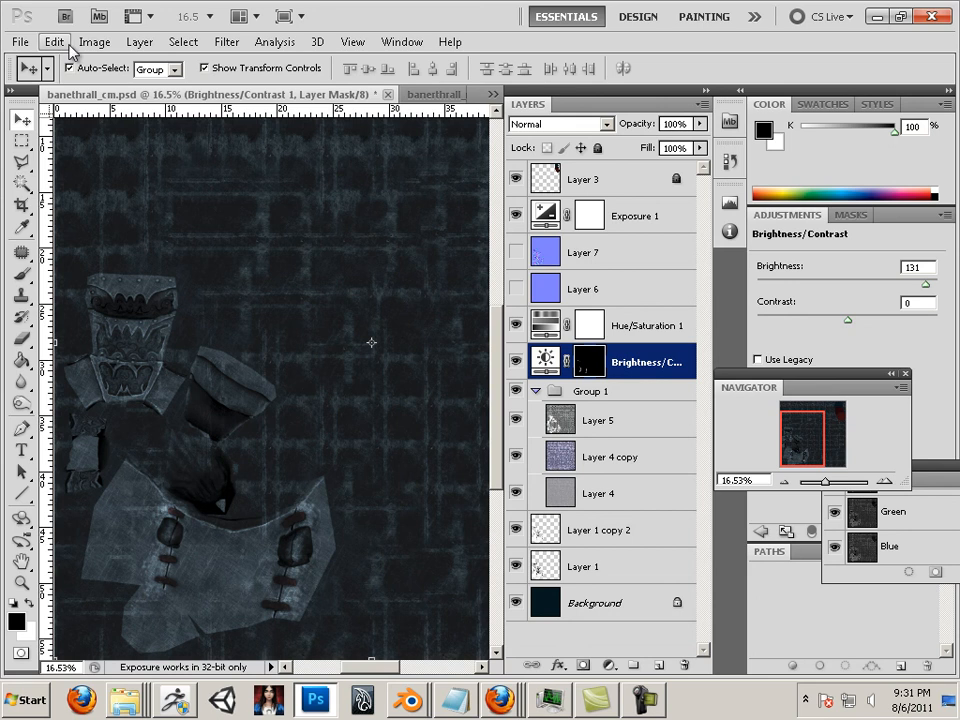
pyautogui.click(20, 42)
pyautogui.click(78, 301)
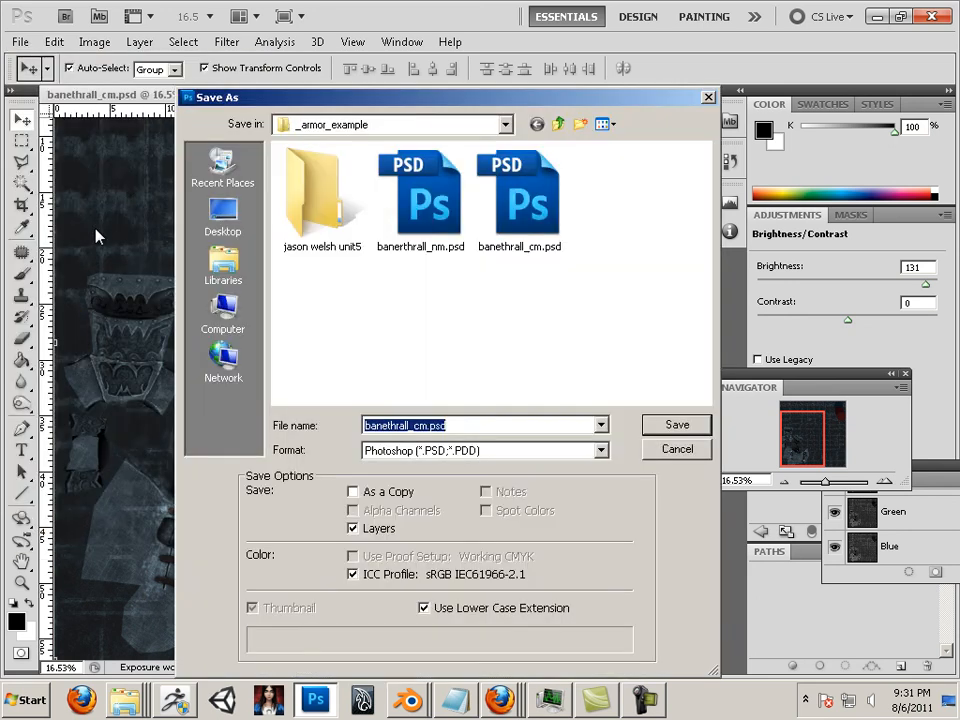
pyautogui.click(428, 451)
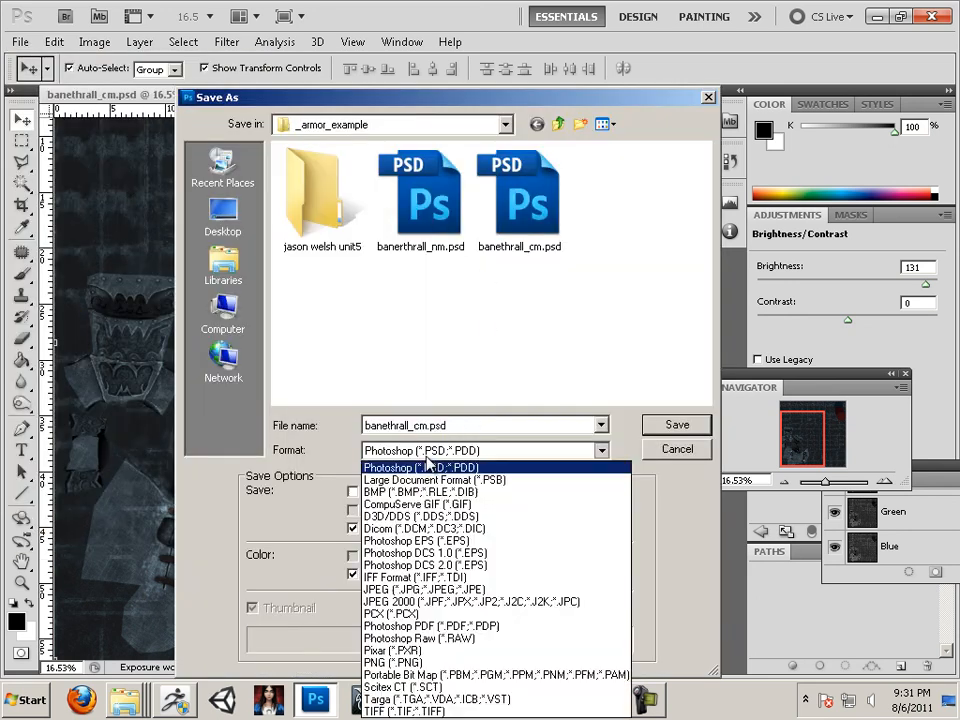
pyautogui.click(437, 700)
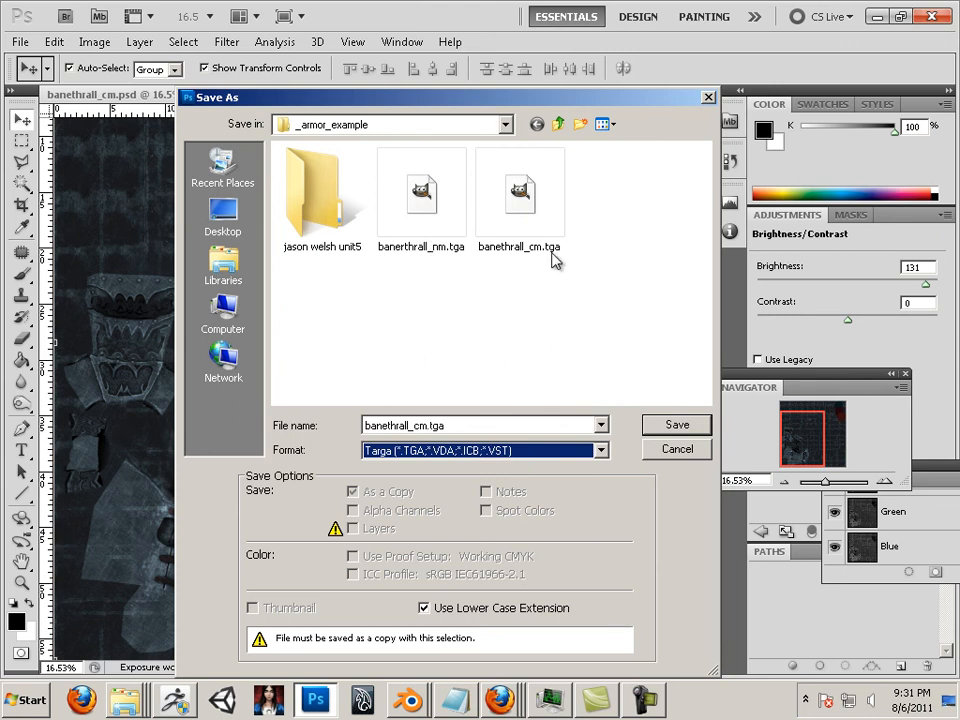
pyautogui.click(515, 215)
pyautogui.click(673, 424)
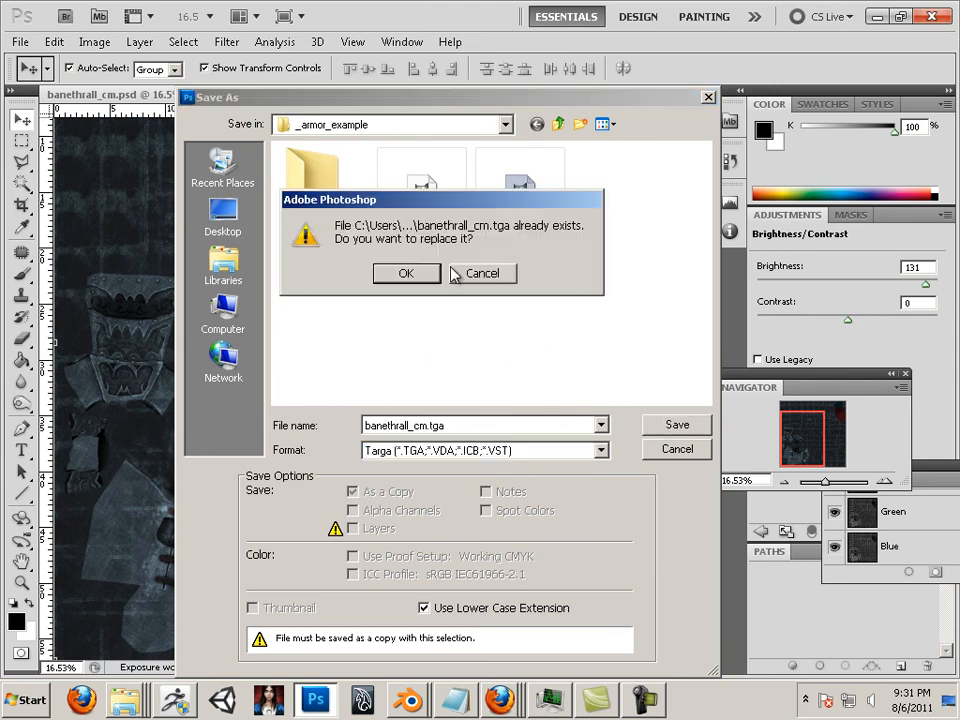
pyautogui.click(456, 272)
pyautogui.press('Return')
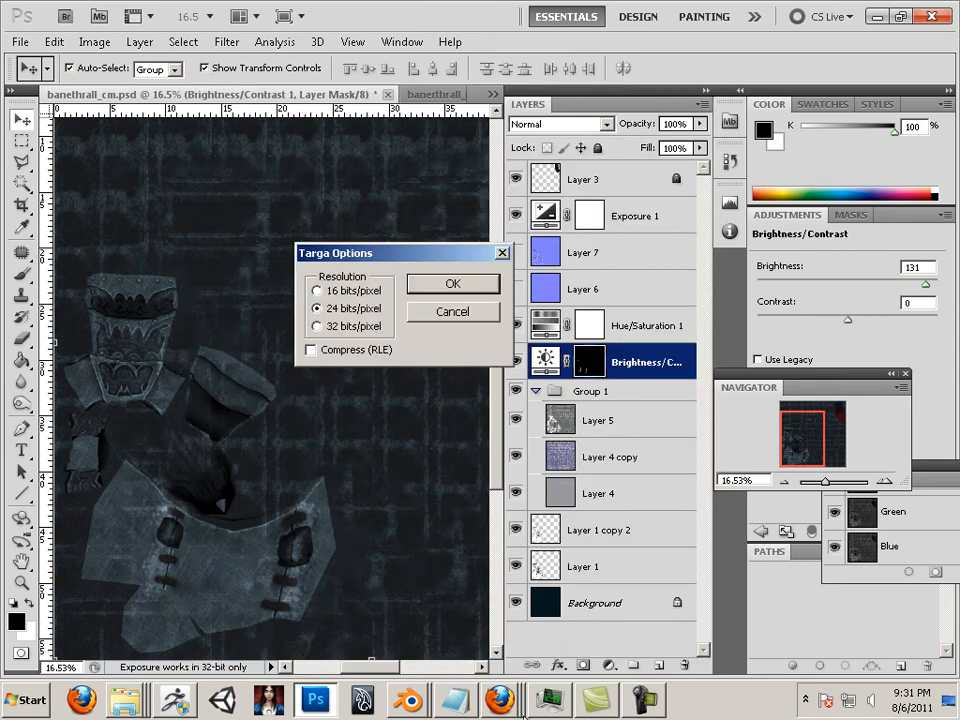
pyautogui.click(452, 283)
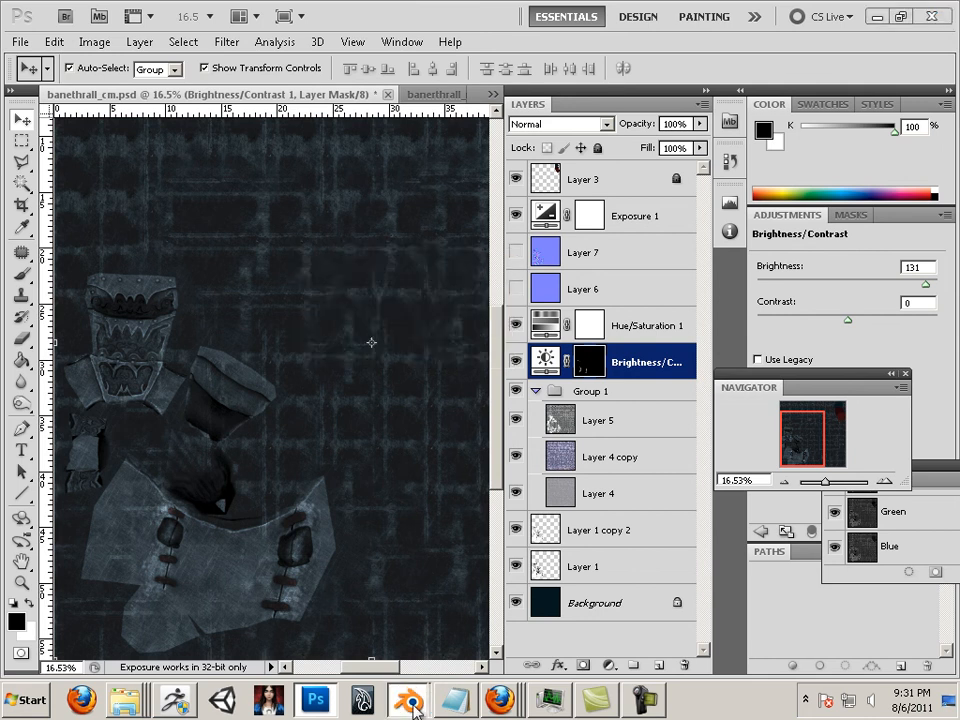
# Switch to Blender, reload the banethrall_cm.tga texture image and inspect the chest piece and gauntlet up close.
pyautogui.moveTo(428, 703)
pyautogui.click(430, 660)
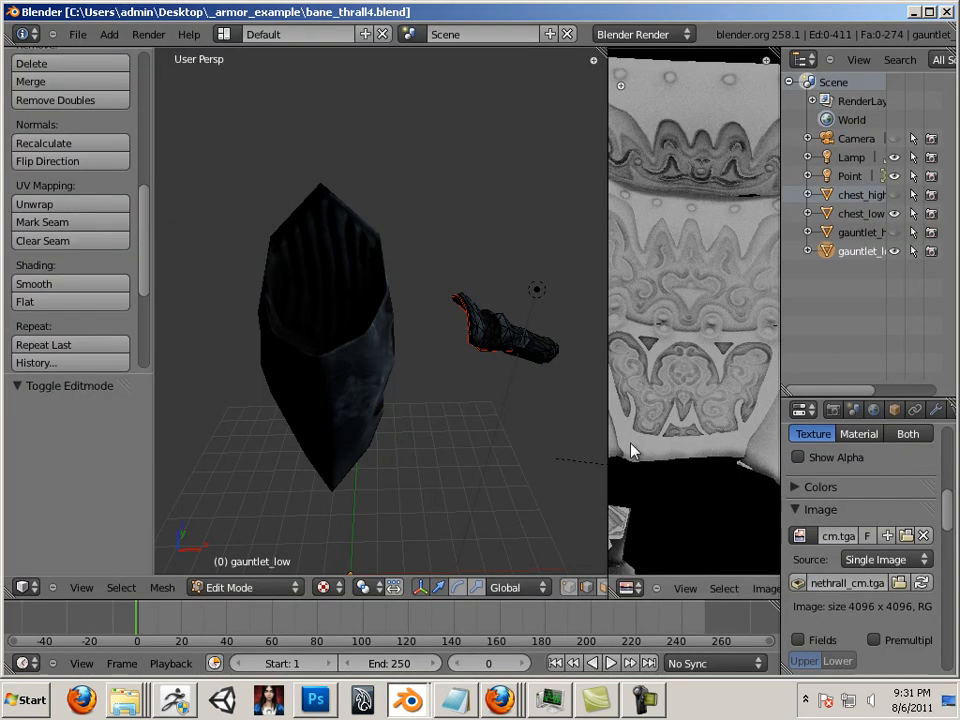
pyautogui.press('a')
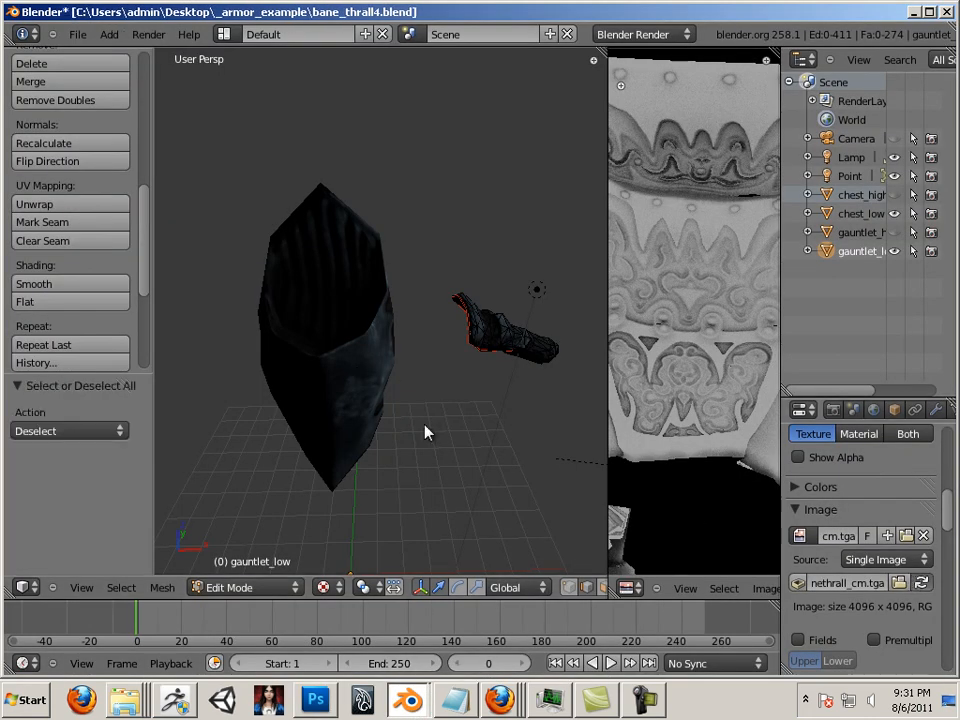
pyautogui.moveTo(381, 407); pyautogui.dragTo(329, 358, button='middle')
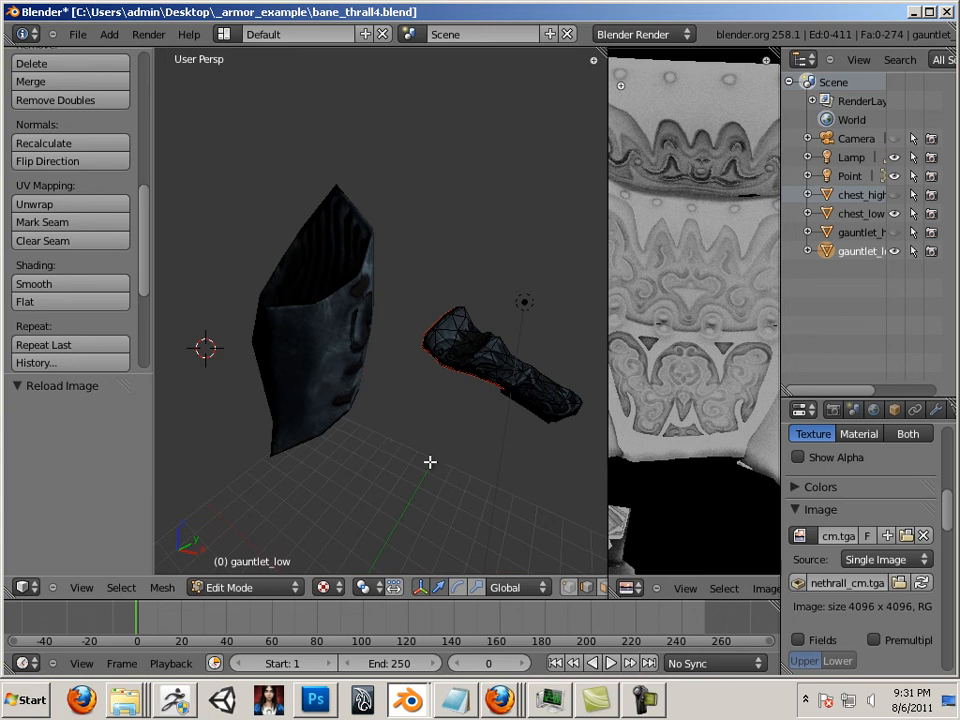
pyautogui.scroll(4, 430, 462)
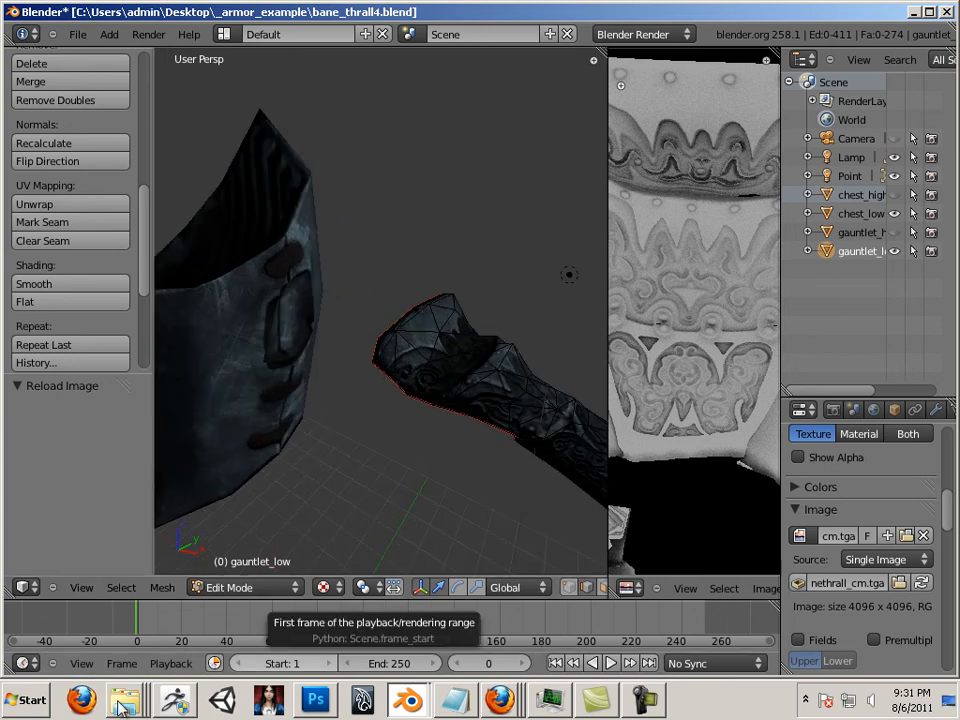
pyautogui.rightClick(121, 703)
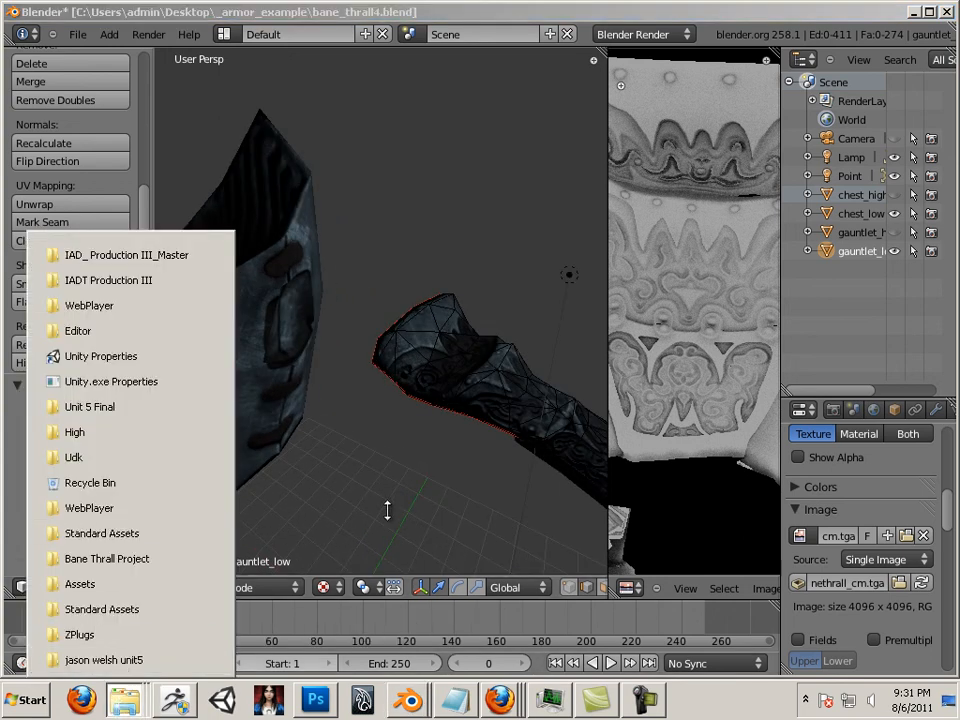
pyautogui.click(487, 530)
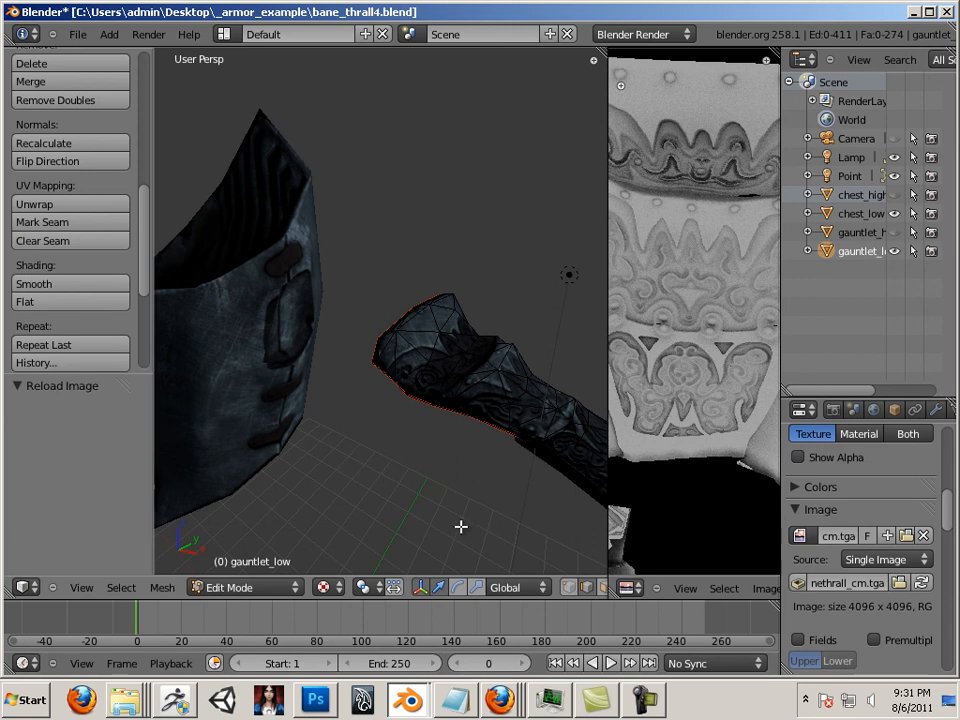